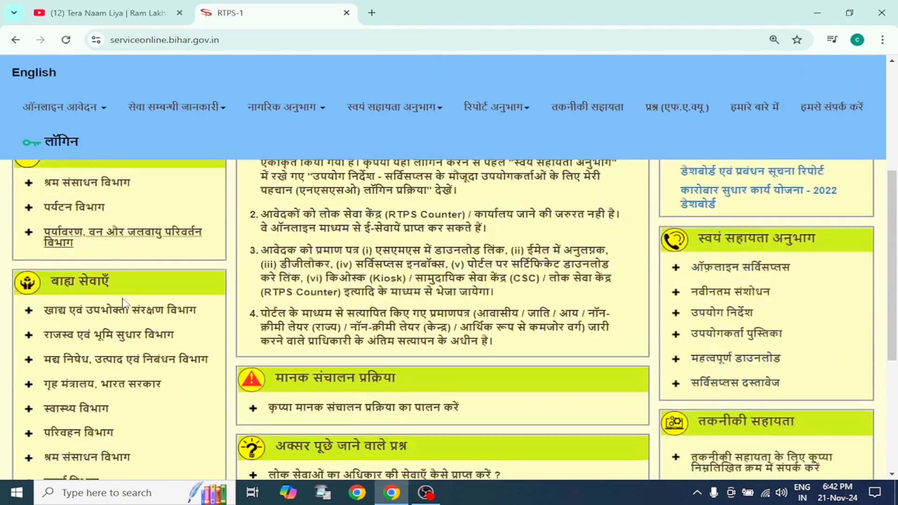
Step: Open the character certificate application (आचरण प्रमाण-पत्र के लिए आवेदन) from the Home Department's services
{"action": "scroll", "coordinate": [82, 257], "scroll_direction": "up", "scroll_amount": 1}
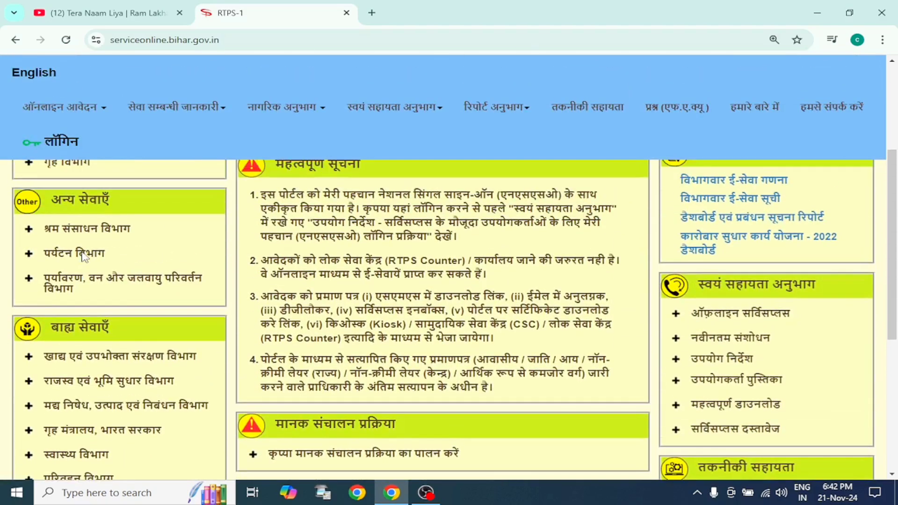
{"action": "scroll", "coordinate": [83, 214], "scroll_direction": "up", "scroll_amount": 3}
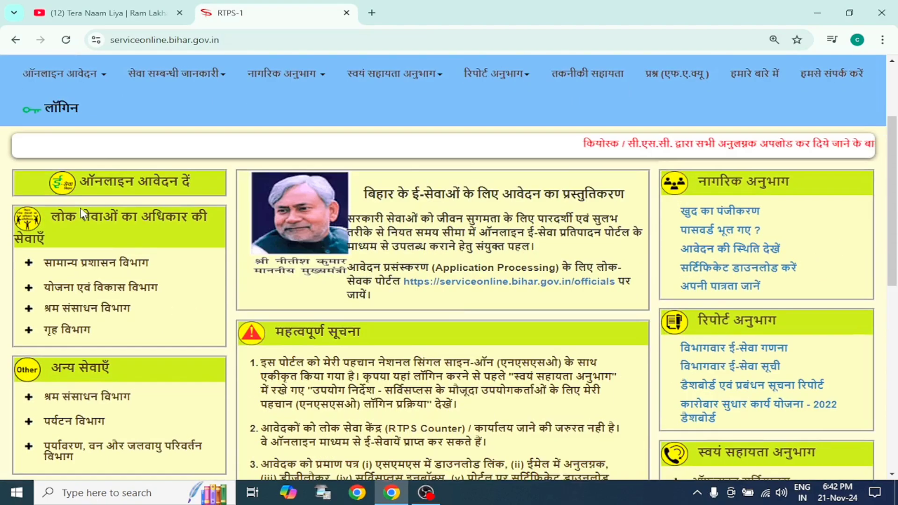
{"action": "left_click", "coordinate": [69, 331]}
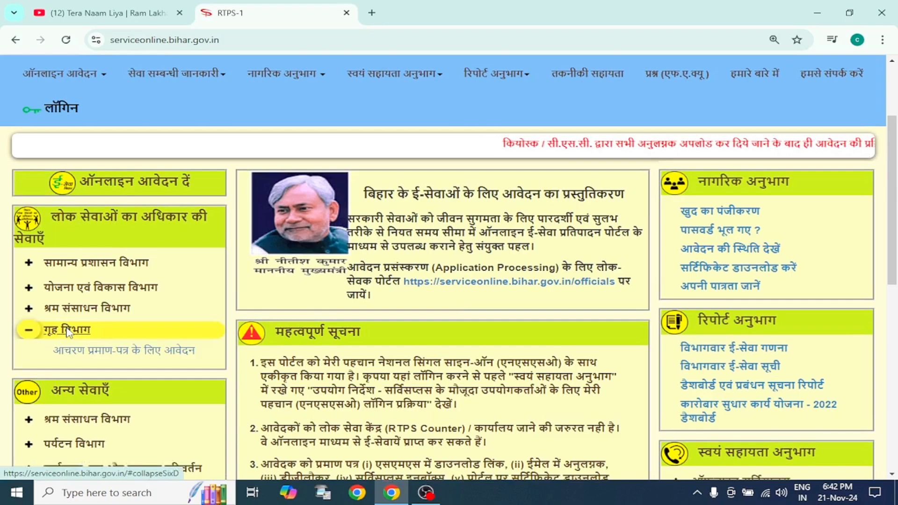
{"action": "left_click", "coordinate": [105, 352]}
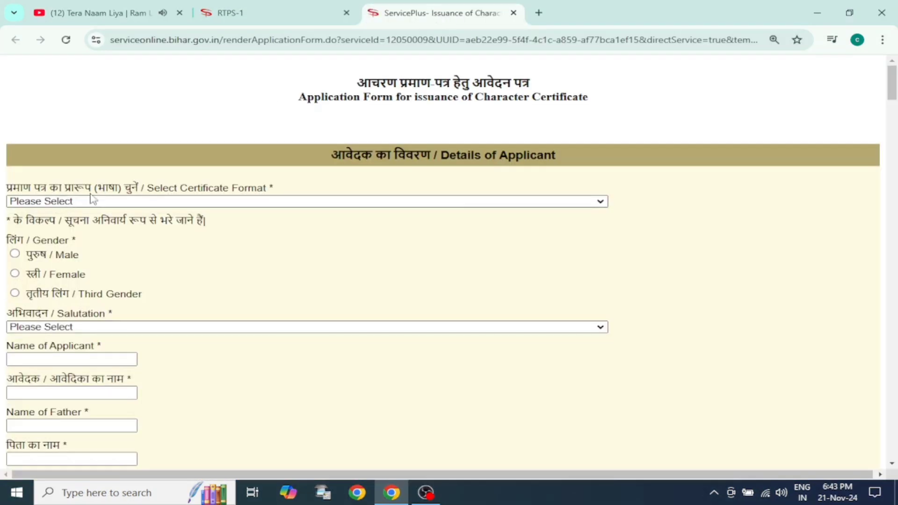
{"action": "left_click", "coordinate": [139, 202]}
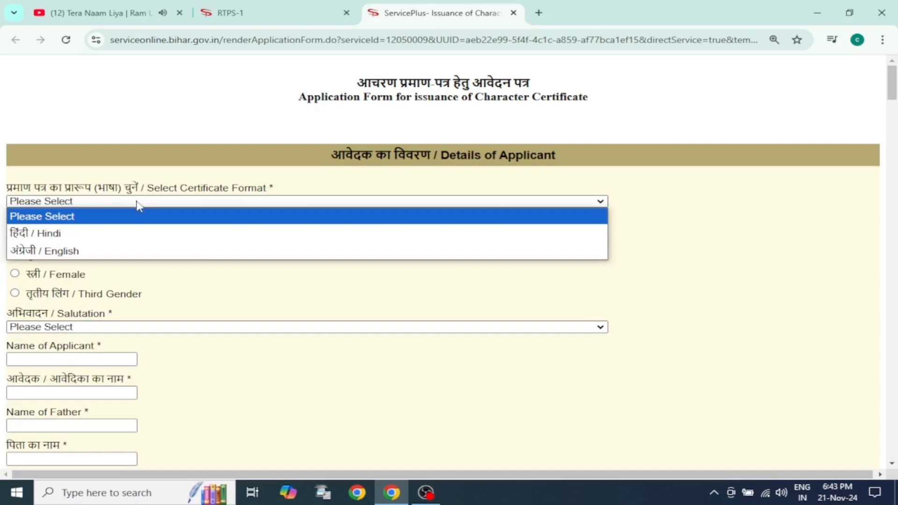
{"action": "left_click", "coordinate": [102, 241]}
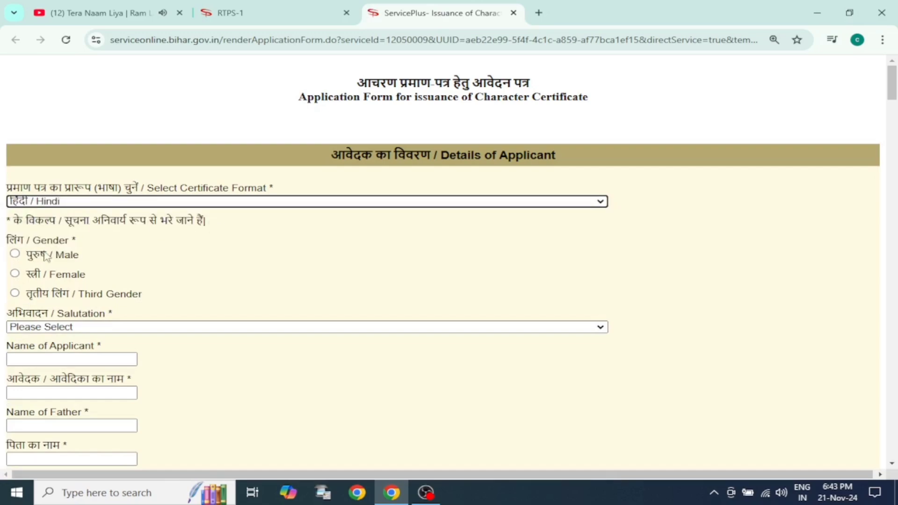
{"action": "left_click", "coordinate": [14, 255]}
{"action": "scroll", "coordinate": [121, 256], "scroll_direction": "down", "scroll_amount": 1}
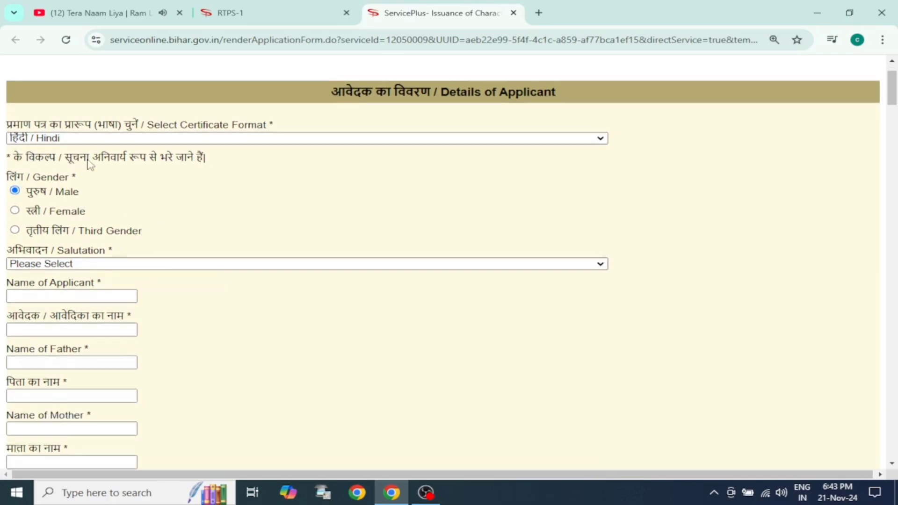
{"action": "scroll", "coordinate": [87, 168], "scroll_direction": "up", "scroll_amount": 1}
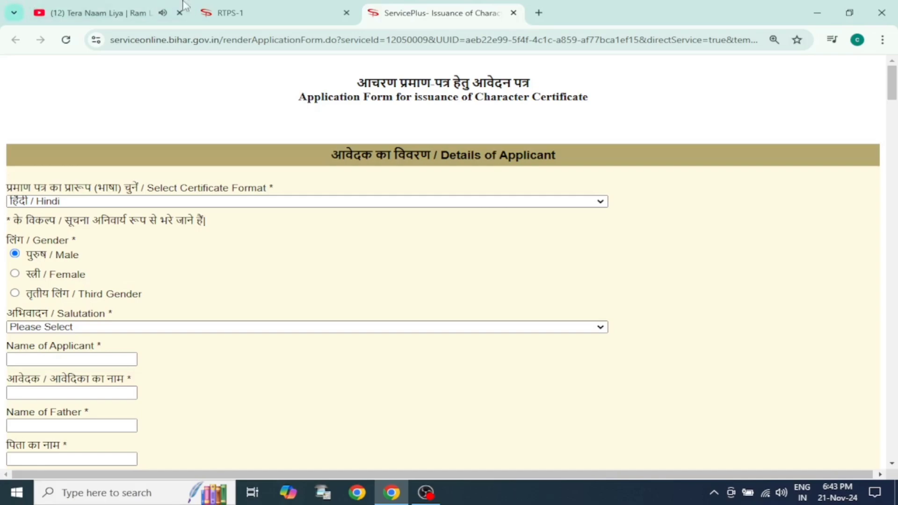
Step: Close the current application form, reopen the character certificate application and set the applicant's gender to Male
{"action": "left_click", "coordinate": [513, 13]}
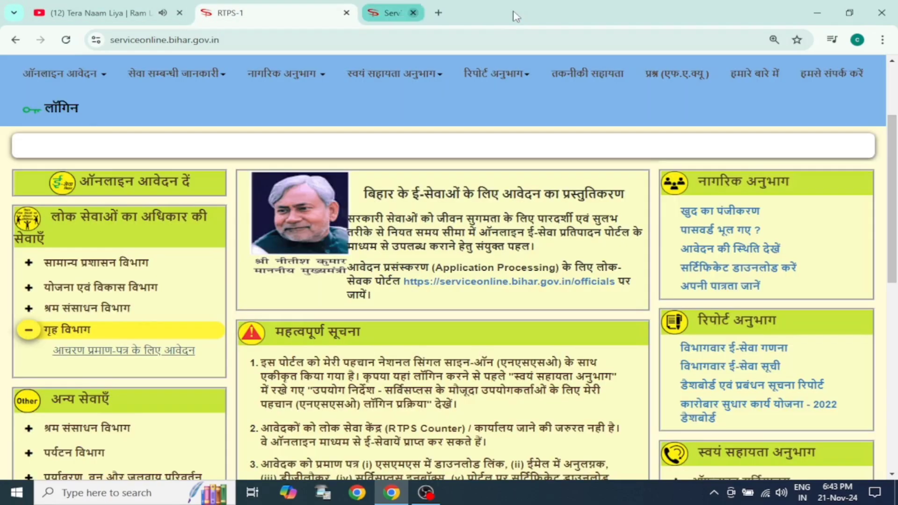
{"action": "left_click", "coordinate": [92, 354]}
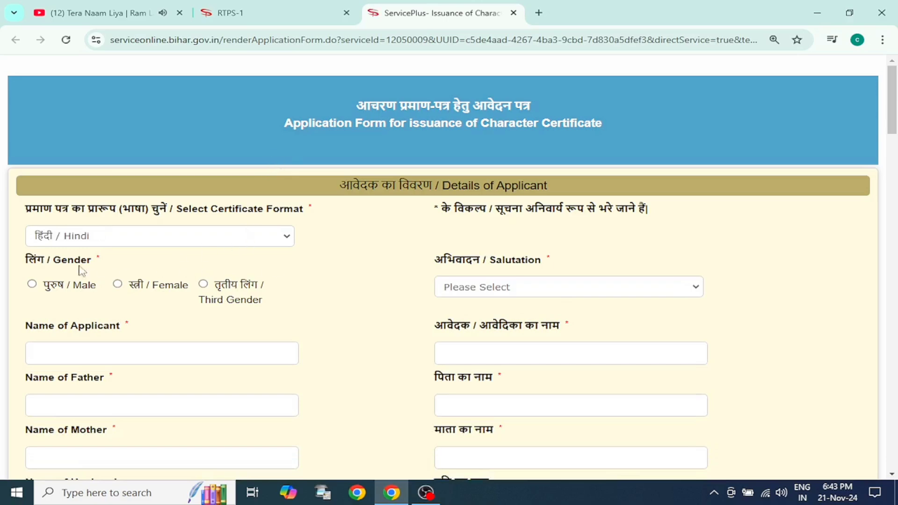
{"action": "left_click", "coordinate": [32, 284]}
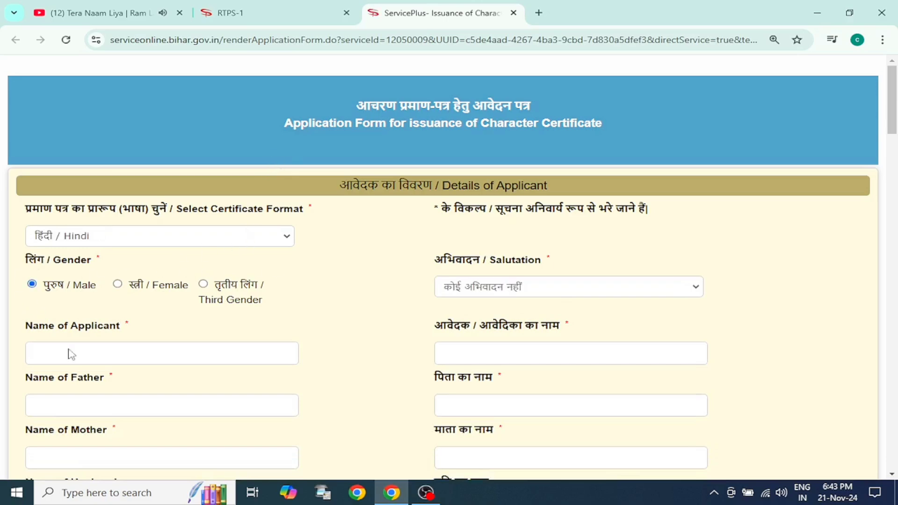
Step: Enter the applicant's full name in English in the applicant details
{"action": "left_click", "coordinate": [124, 360]}
{"action": "type", "text": "Amita"}
{"action": "key", "text": "BackSpace"}
{"action": "key", "text": "BackSpace"}
{"action": "key", "text": "BackSpace"}
{"action": "key", "text": "BackSpace"}
{"action": "key", "text": "BackSpace"}
Step: Fill in the father's full name and the mother's full name in English
{"action": "scroll", "coordinate": [136, 397], "scroll_direction": "down", "scroll_amount": 1}
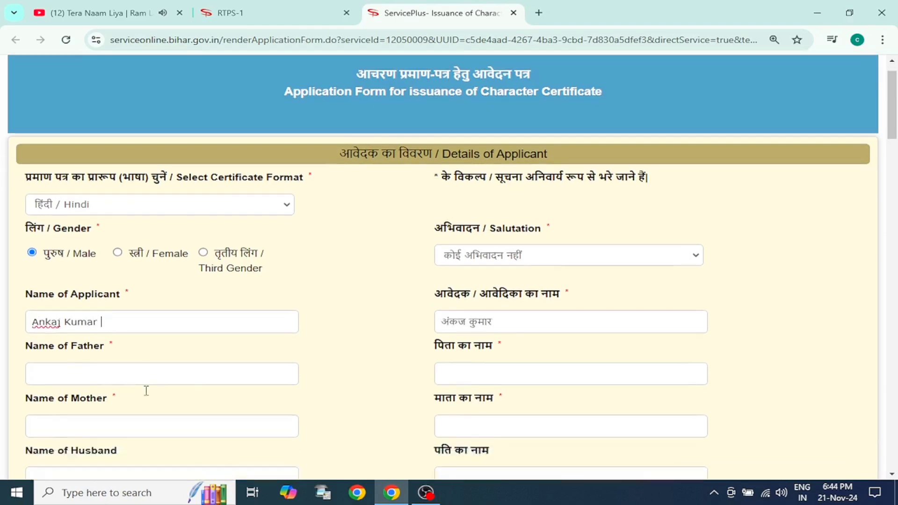
{"action": "left_click", "coordinate": [127, 335]}
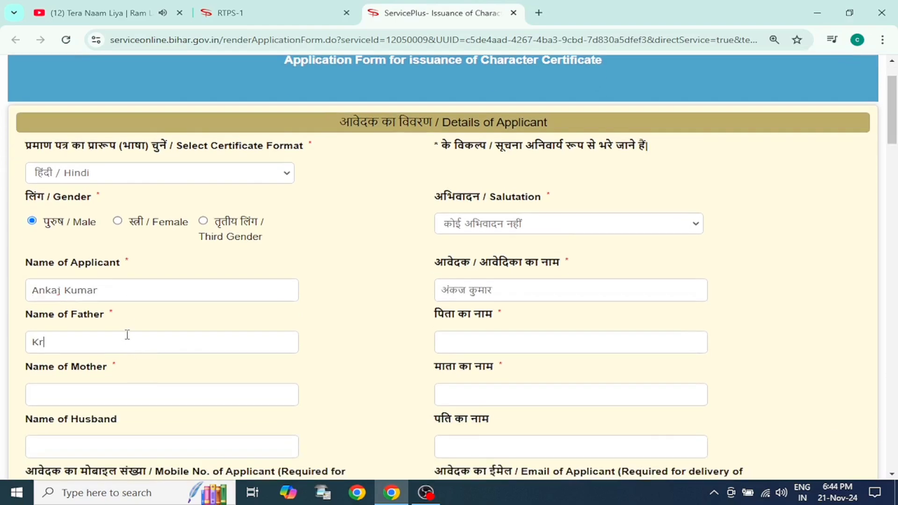
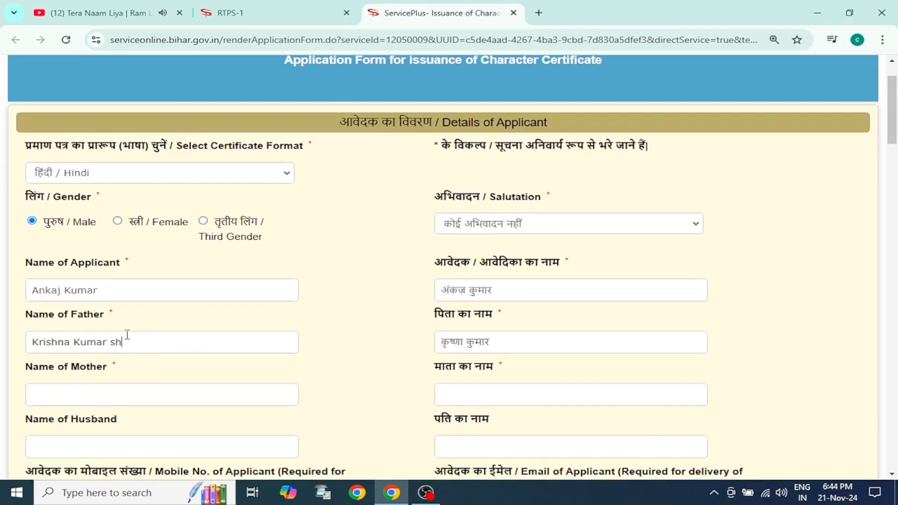
{"action": "scroll", "coordinate": [155, 333], "scroll_direction": "down", "scroll_amount": 2}
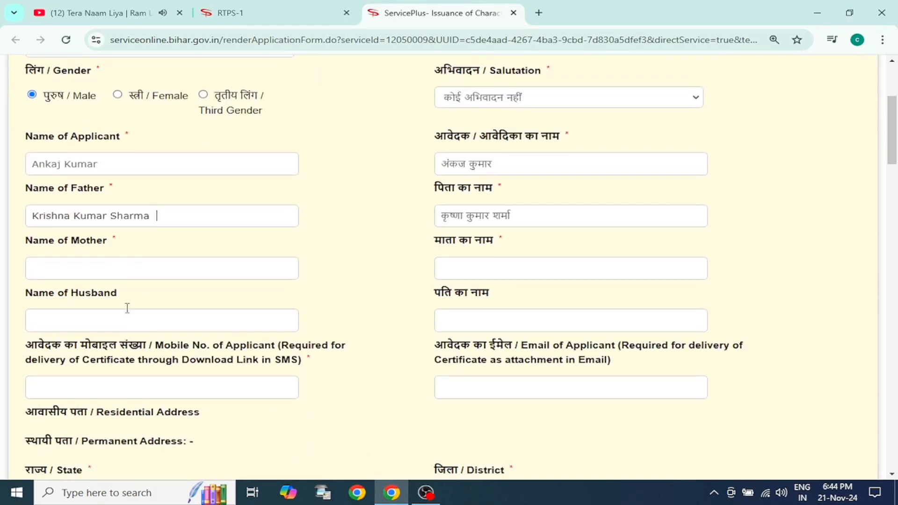
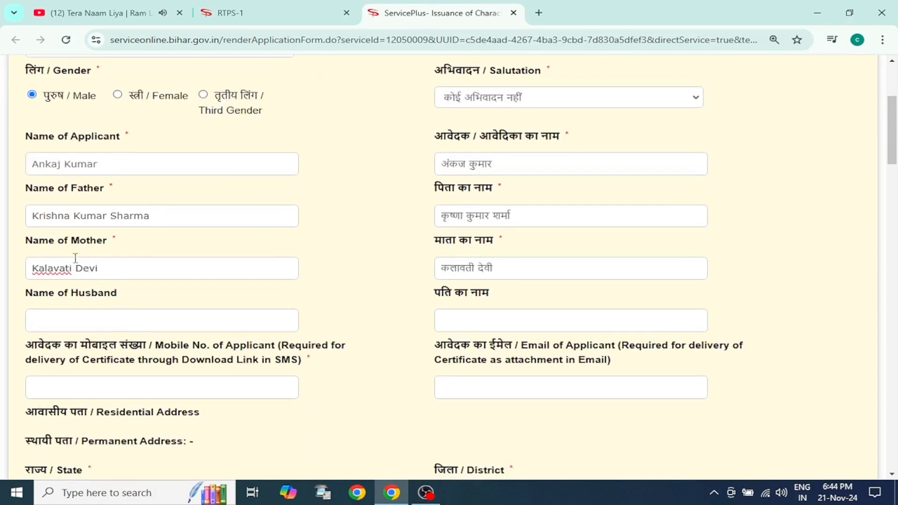
Step: Enter the applicant's mobile number for delivery of the certificate link
{"action": "scroll", "coordinate": [75, 257], "scroll_direction": "down", "scroll_amount": 2}
{"action": "left_click", "coordinate": [98, 262]}
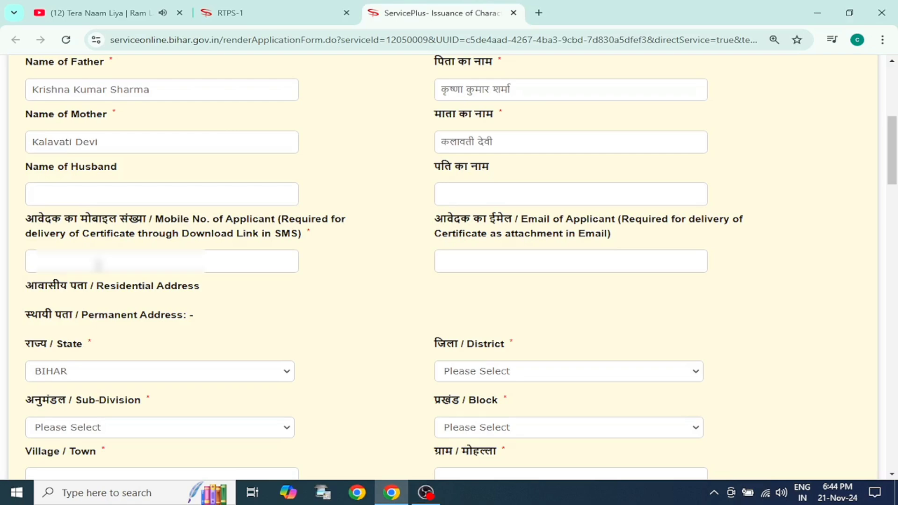
{"action": "type", "text": "9*****"}
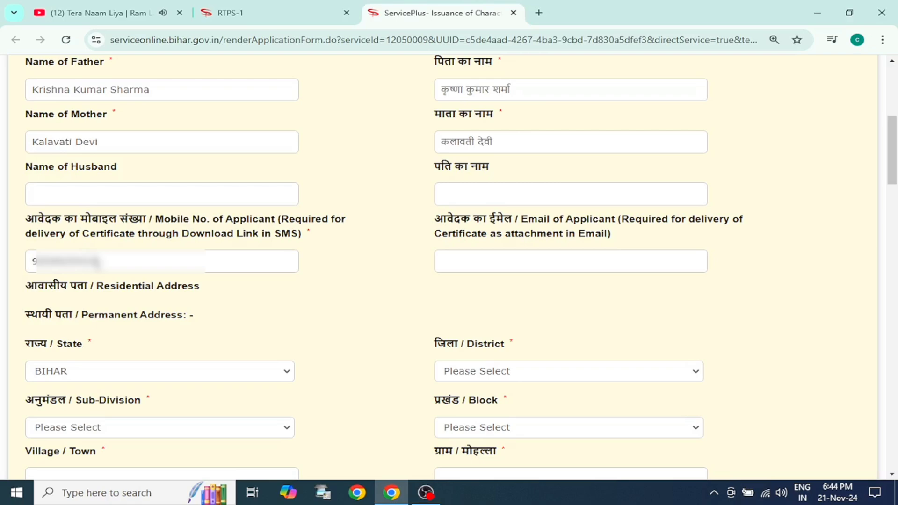
Step: Fill in the applicant's e-mail address for delivery of the certificate
{"action": "left_click", "coordinate": [478, 262]}
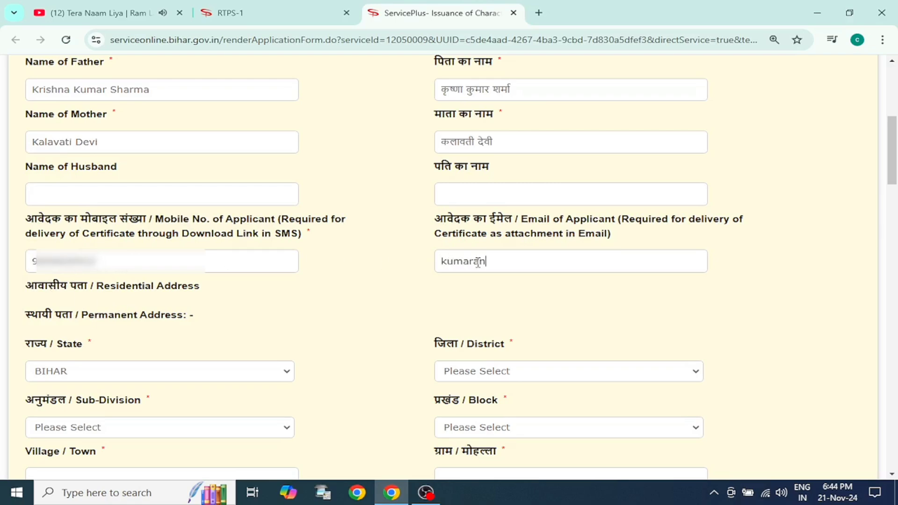
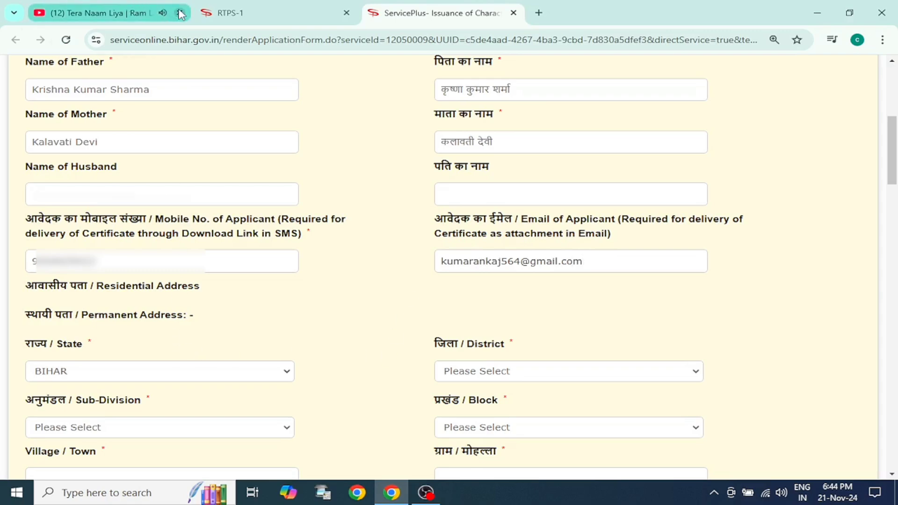
Step: Set the district of the permanent address to PATNA
{"action": "scroll", "coordinate": [193, 333], "scroll_direction": "down", "scroll_amount": 2}
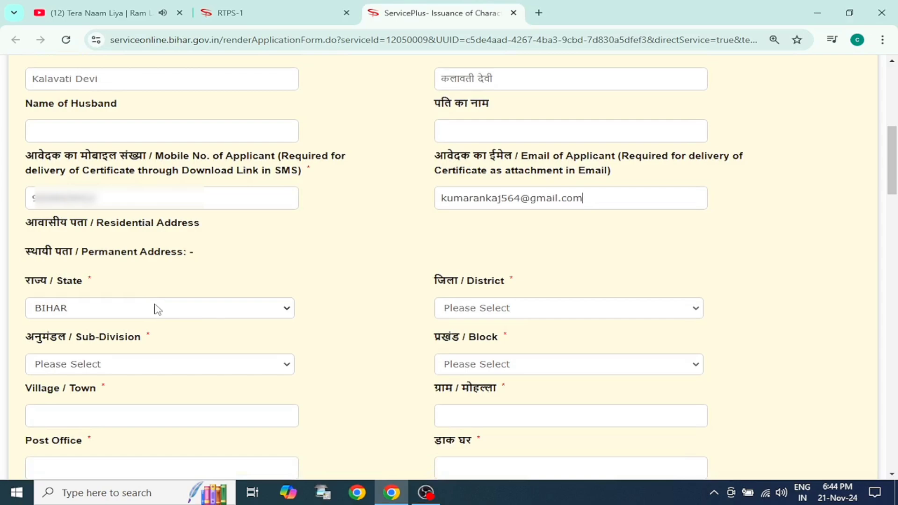
{"action": "left_click", "coordinate": [498, 311]}
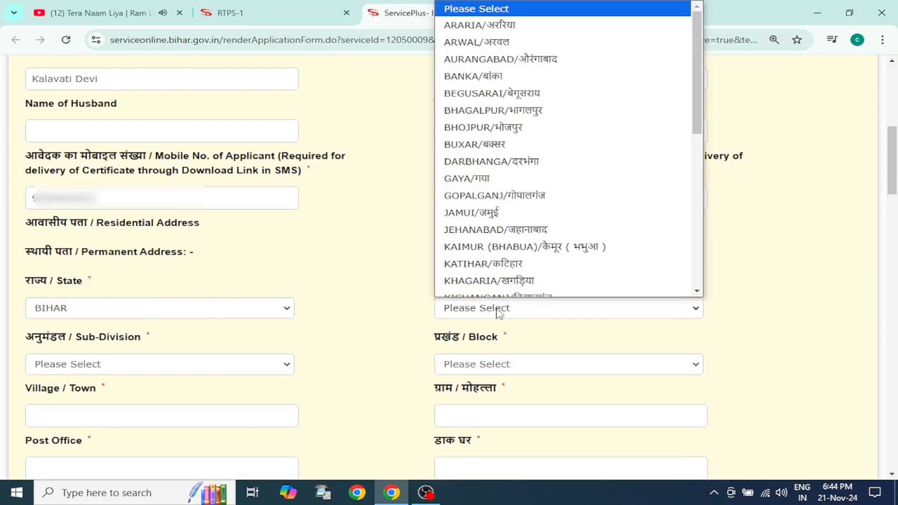
{"action": "key", "text": "p"}
{"action": "key", "text": "p"}
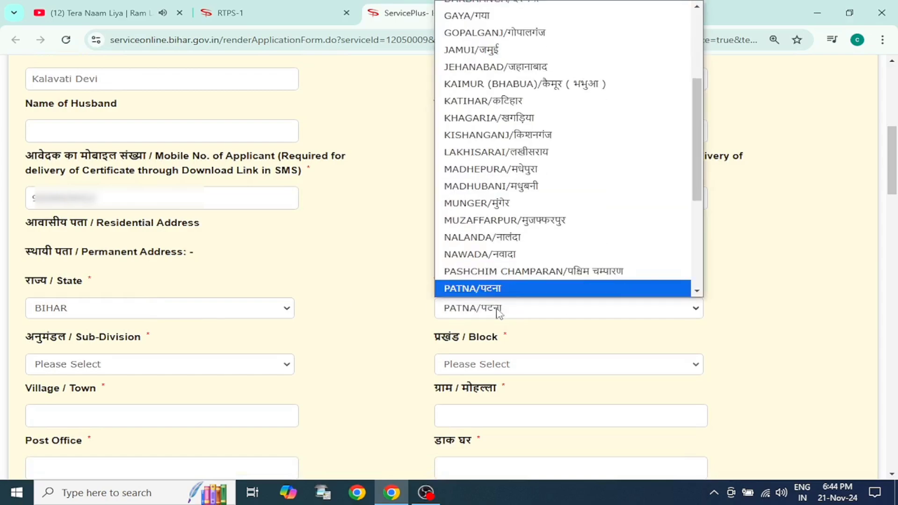
{"action": "key", "text": "Return"}
Step: Set the permanent address's sub-division to PATNA SADAR and its block to SAMPATCHAK
{"action": "scroll", "coordinate": [322, 268], "scroll_direction": "down", "scroll_amount": 4}
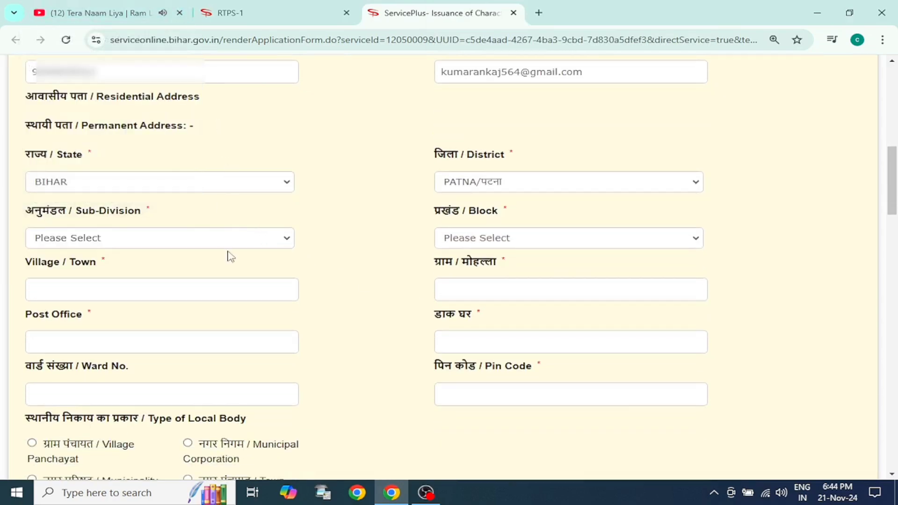
{"action": "left_click", "coordinate": [239, 240]}
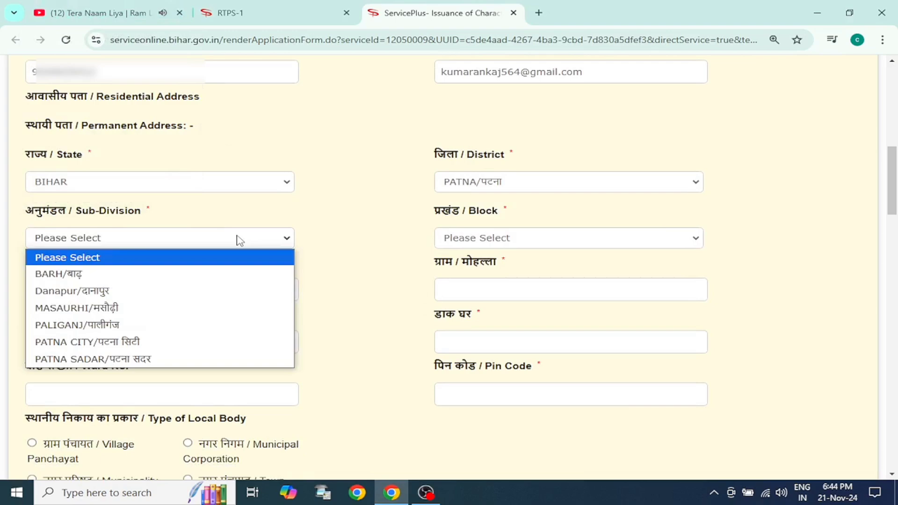
{"action": "left_click", "coordinate": [188, 360]}
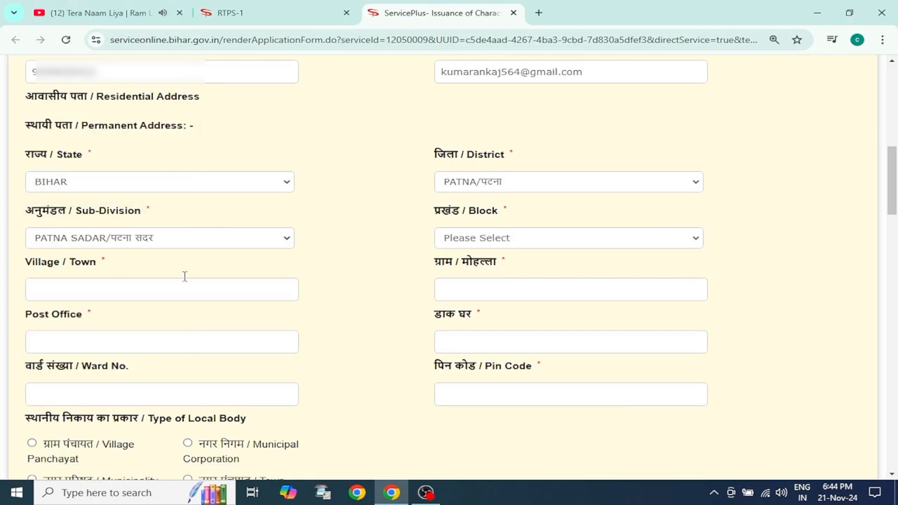
{"action": "left_click", "coordinate": [468, 229]}
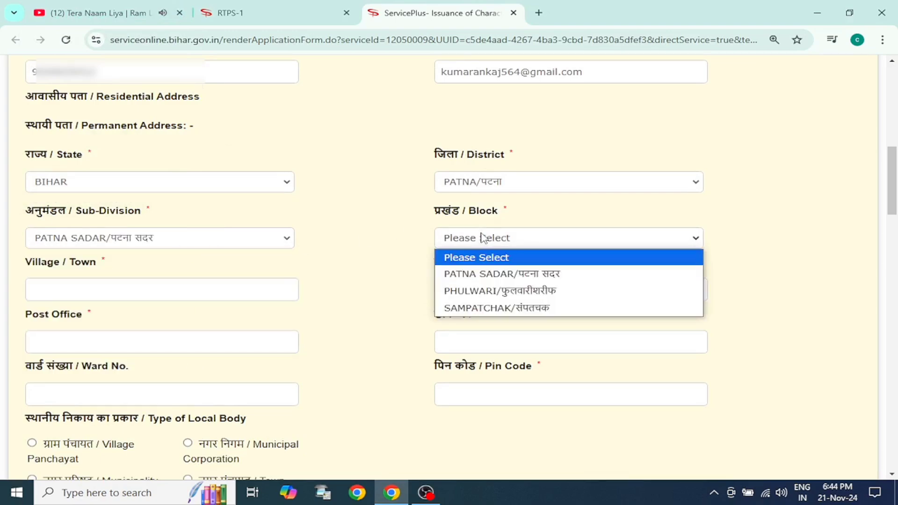
{"action": "left_click", "coordinate": [512, 308]}
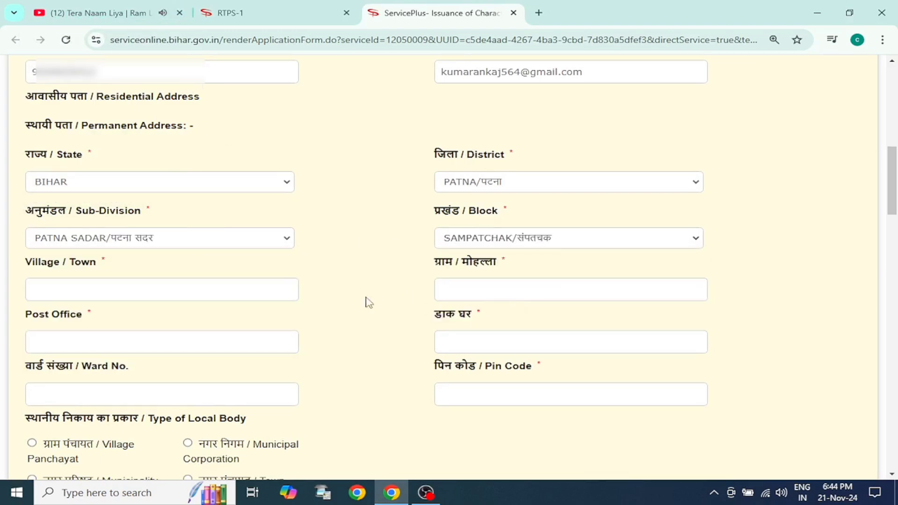
{"action": "left_click", "coordinate": [224, 292]}
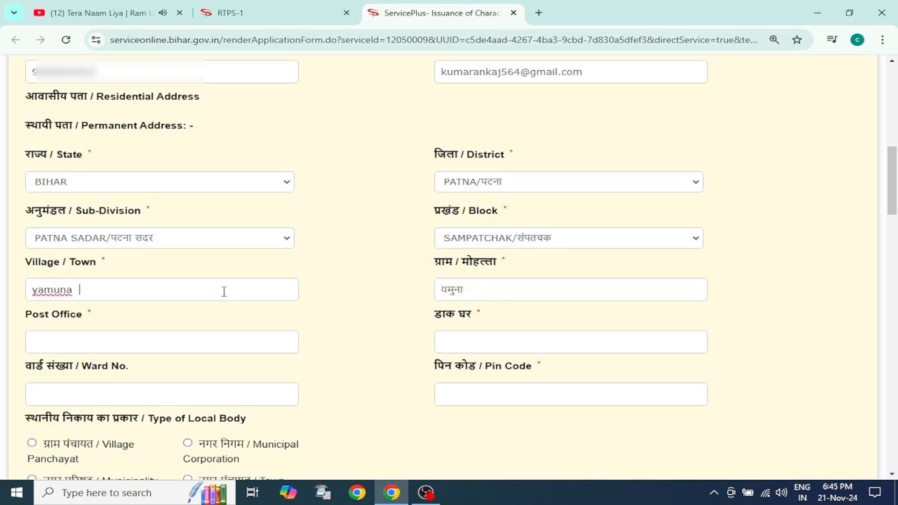
{"action": "key", "text": "ctrl+a"}
{"action": "key", "text": "BackSpace"}
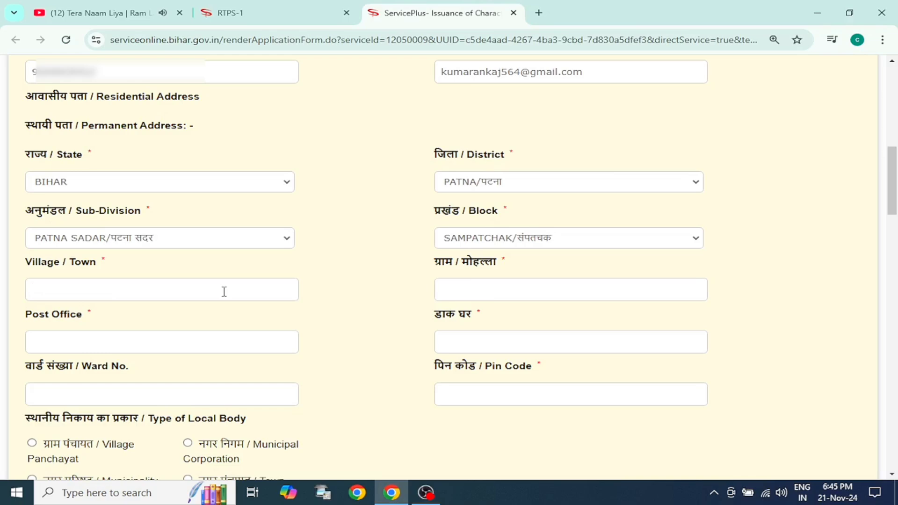
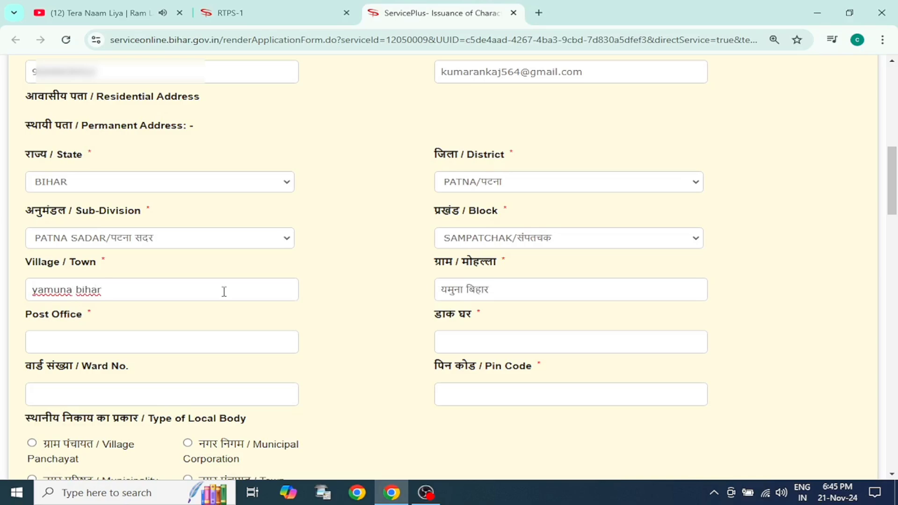
{"action": "key", "text": "ctrl+a"}
{"action": "key", "text": "BackSpace"}
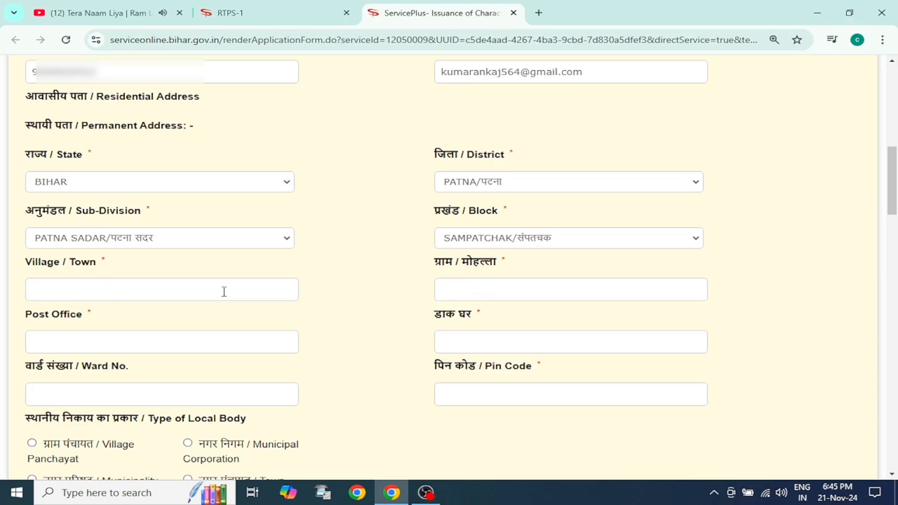
Step: Enter the applicant's locality and road as the village or town of the permanent address
{"action": "key", "text": "ctrl+BackSpace"}
{"action": "key", "text": "ctrl+BackSpace"}
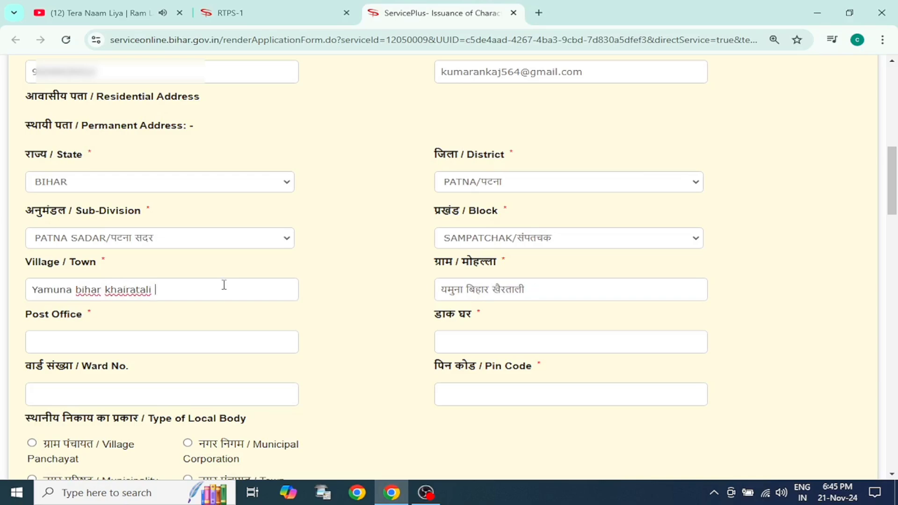
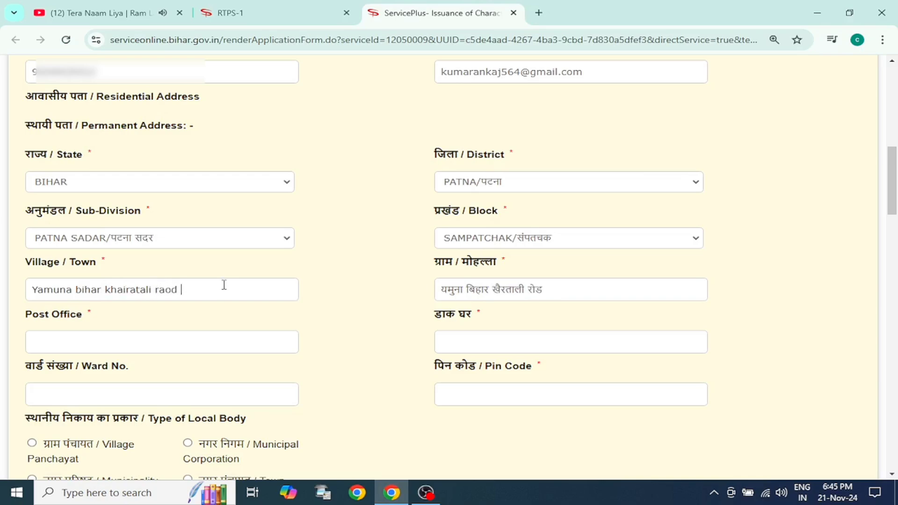
Step: Correct the spelling of the road and add the area name in the permanent address's English village or town entry
{"action": "key", "text": "BackSpace"}
{"action": "key", "text": "BackSpace"}
{"action": "key", "text": "BackSpace"}
{"action": "key", "text": "BackSpace"}
{"action": "key", "text": "BackSpace"}
{"action": "key", "text": "BackSpace"}
{"action": "key", "text": "Tab"}
{"action": "key", "text": "BackSpace"}
{"action": "key", "text": "BackSpace"}
{"action": "key", "text": "BackSpace"}
{"action": "key", "text": "BackSpace"}
{"action": "key", "text": "Tab"}
Step: Correct the Hindi spelling of the locality name in the permanent address's village entry
{"action": "left_click", "coordinate": [515, 290]}
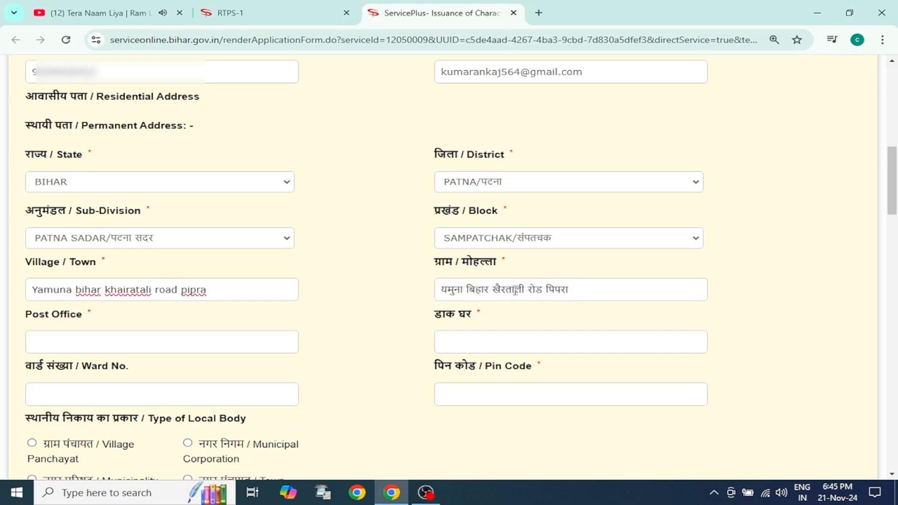
{"action": "key", "text": "super+space"}
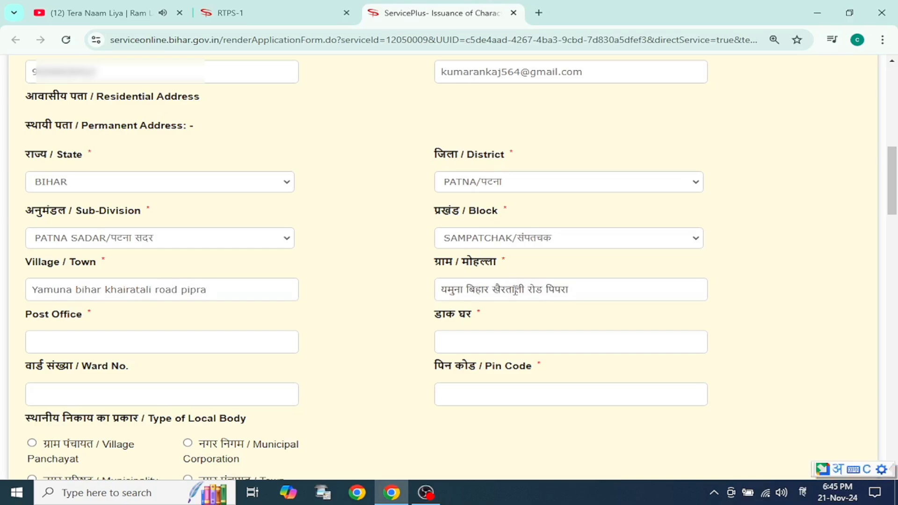
{"action": "key", "text": "BackSpace"}
{"action": "key", "text": "BackSpace"}
{"action": "key", "text": "BackSpace"}
{"action": "type", "text": "raataa"}
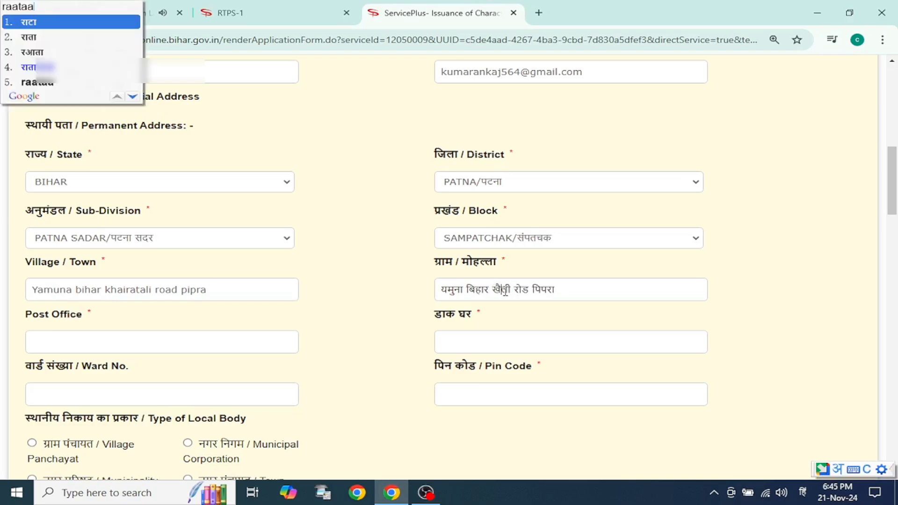
{"action": "left_click", "coordinate": [63, 26]}
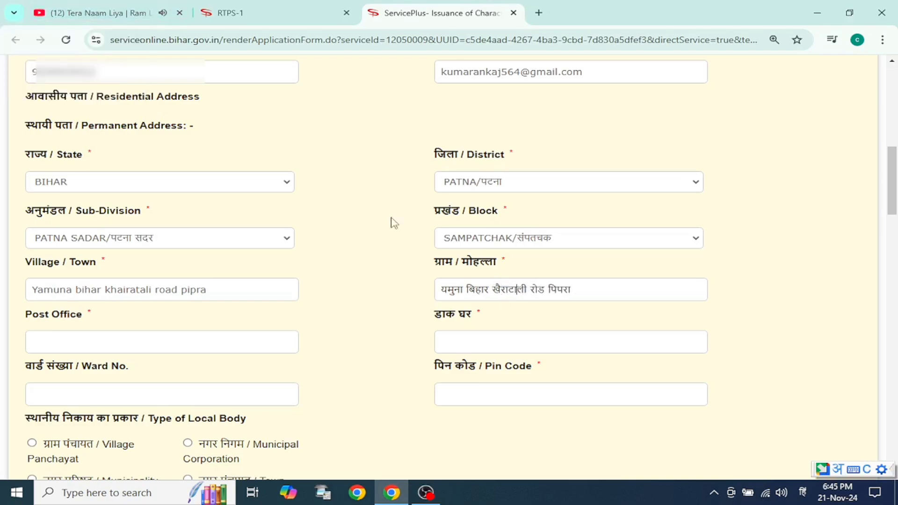
Step: Enter the post office name of the permanent address in both English and Hindi
{"action": "left_click", "coordinate": [197, 342]}
{"action": "type", "text": "m"}
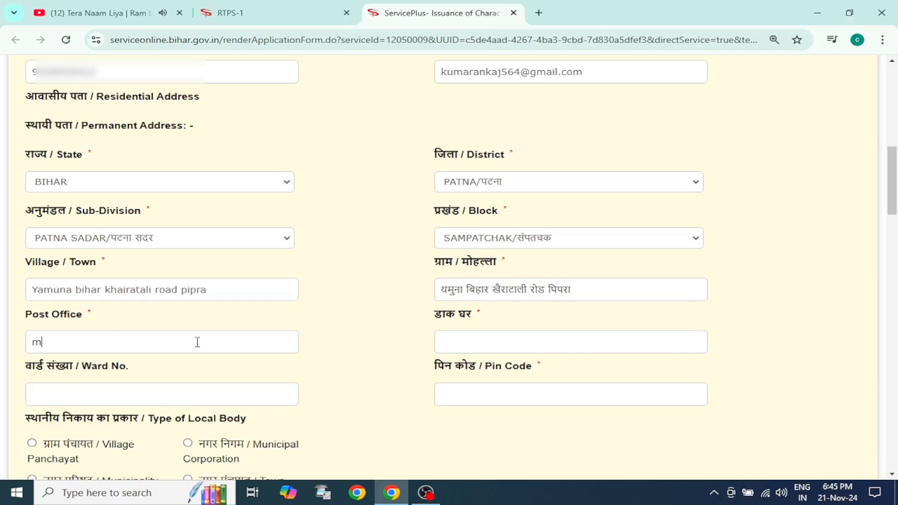
{"action": "type", "text": "ittanchak"}
{"action": "left_click", "coordinate": [476, 344]}
{"action": "key", "text": "super+space"}
{"action": "type", "text": "mittanch"}
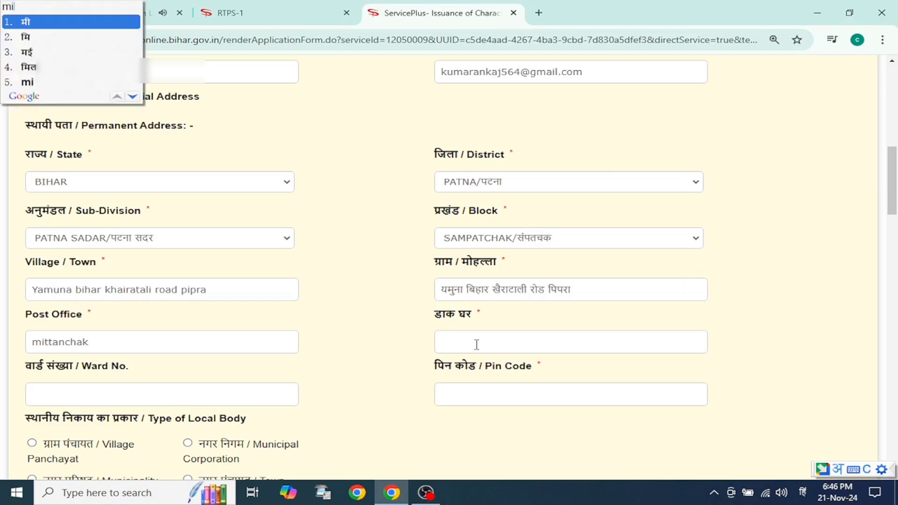
{"action": "key", "text": "BackSpace"}
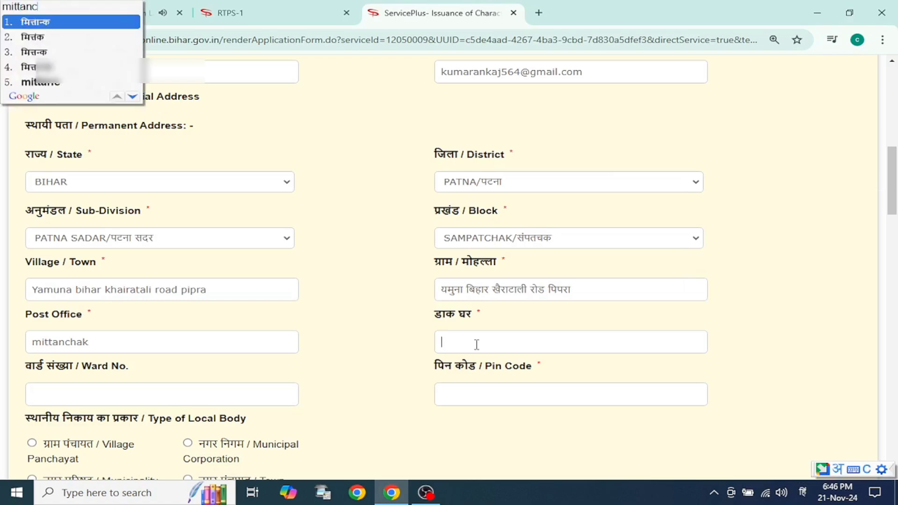
{"action": "type", "text": "hak"}
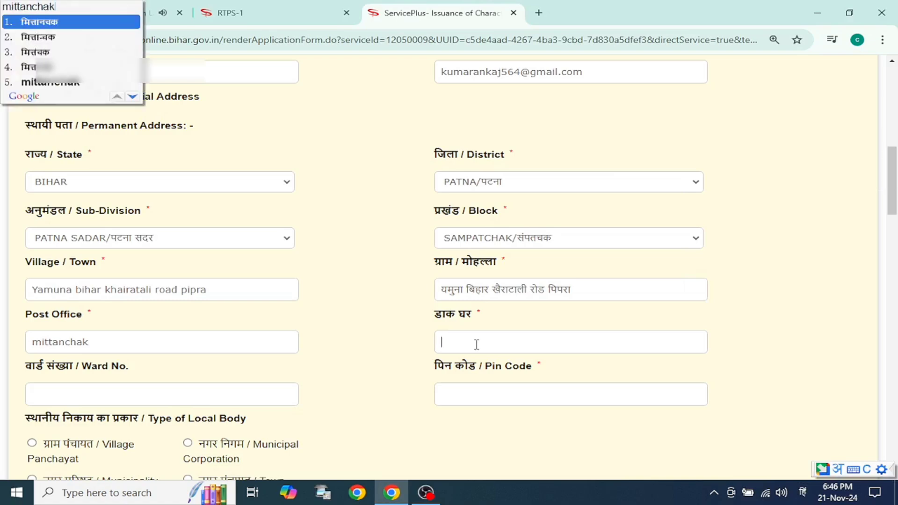
{"action": "key", "text": "Return"}
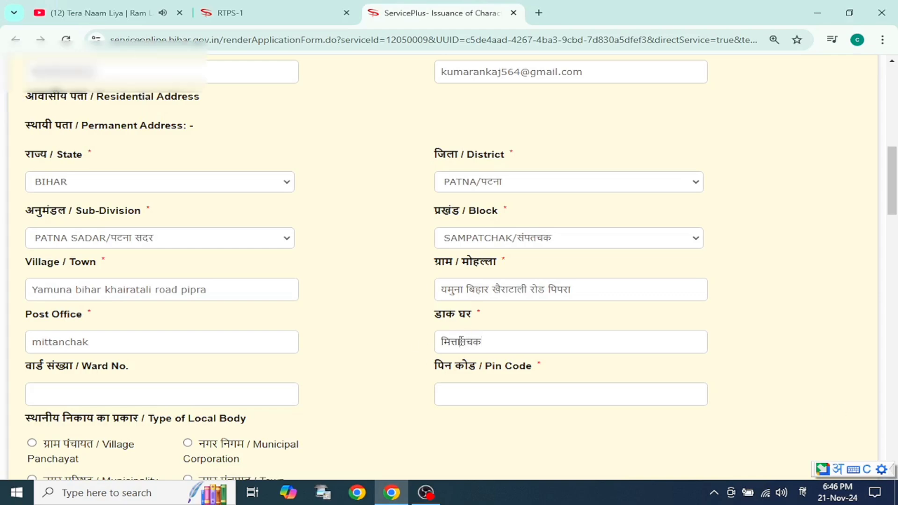
Step: Close the YouTube page and fill in the permanent address's ward number and postal PIN code
{"action": "left_click", "coordinate": [180, 12]}
{"action": "scroll", "coordinate": [281, 346], "scroll_direction": "down", "scroll_amount": 3}
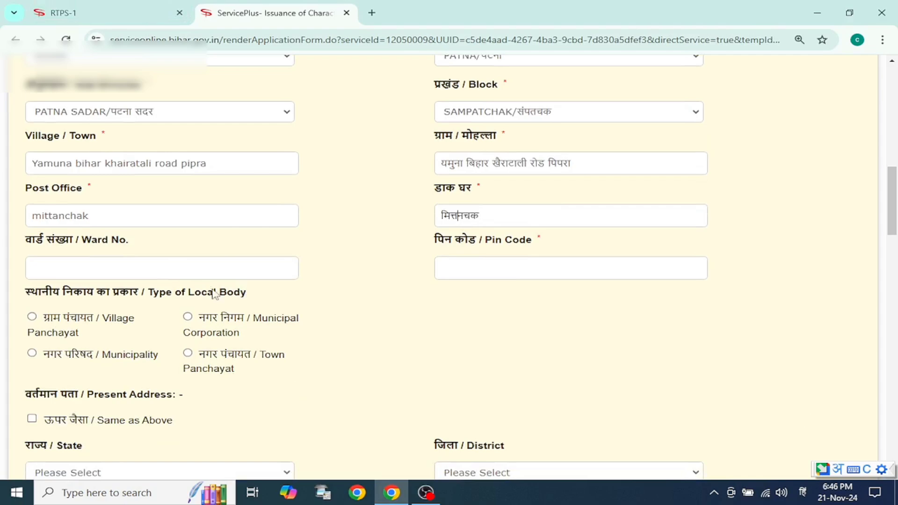
{"action": "left_click", "coordinate": [156, 261]}
{"action": "type", "text": "11"}
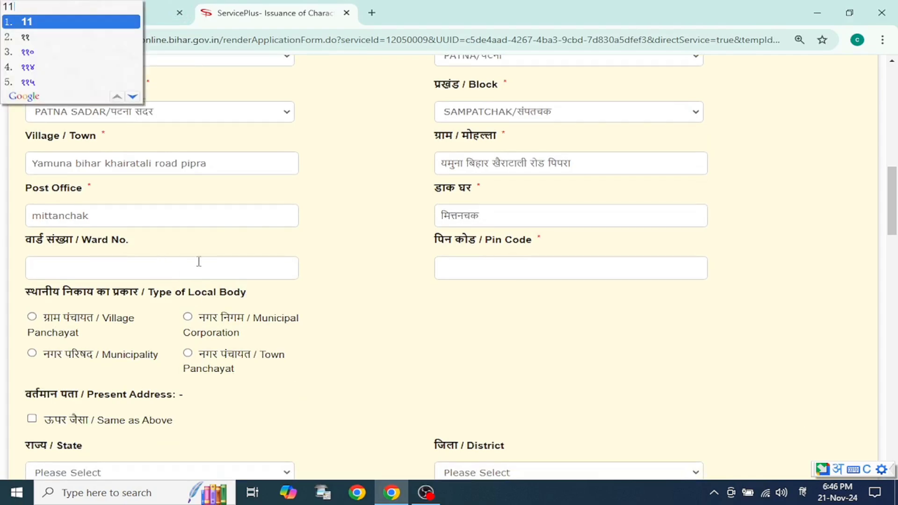
{"action": "key", "text": "BackSpace"}
{"action": "key", "text": "BackSpace"}
{"action": "key", "text": "alt+shift"}
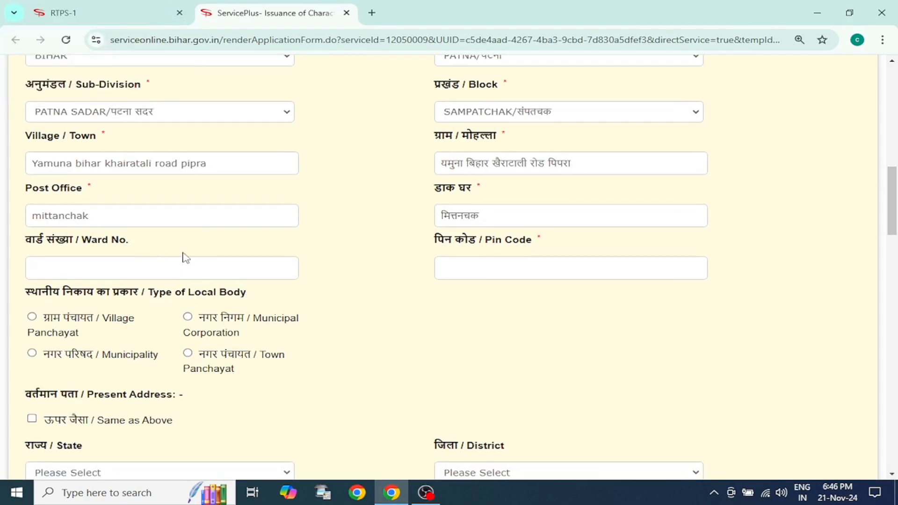
{"action": "type", "text": "11"}
{"action": "left_click", "coordinate": [457, 260]}
{"action": "type", "text": "804453"}
Step: Set the permanent address's type of local body to Municipal Corporation and choose Patna as the corporation
{"action": "left_click", "coordinate": [188, 317]}
{"action": "scroll", "coordinate": [188, 318], "scroll_direction": "down", "scroll_amount": 3}
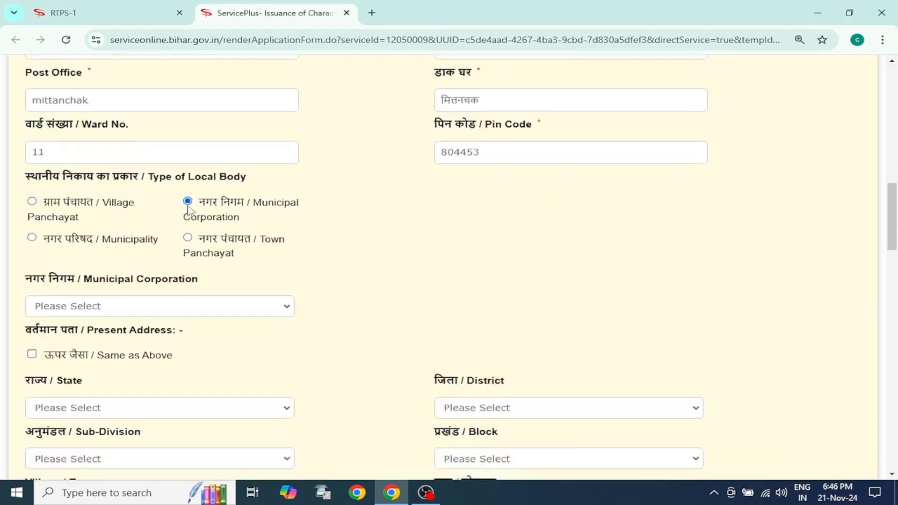
{"action": "left_click", "coordinate": [154, 299]}
{"action": "left_click", "coordinate": [155, 330]}
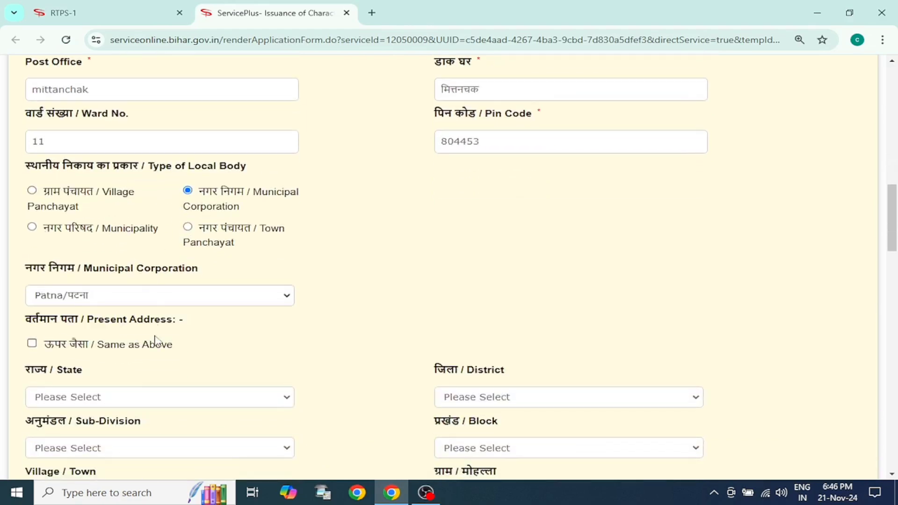
Step: Mark the present address as the same as the permanent address above
{"action": "scroll", "coordinate": [133, 300], "scroll_direction": "down", "scroll_amount": 1}
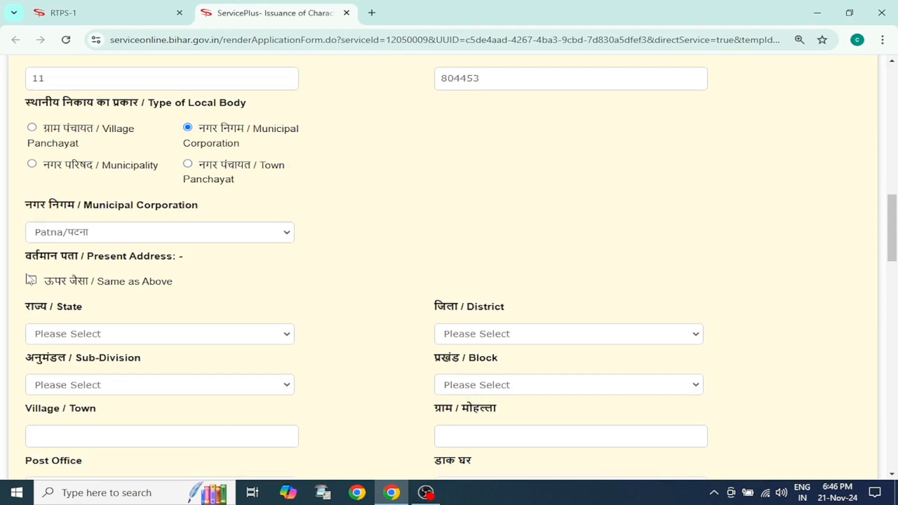
{"action": "scroll", "coordinate": [33, 286], "scroll_direction": "down", "scroll_amount": 2}
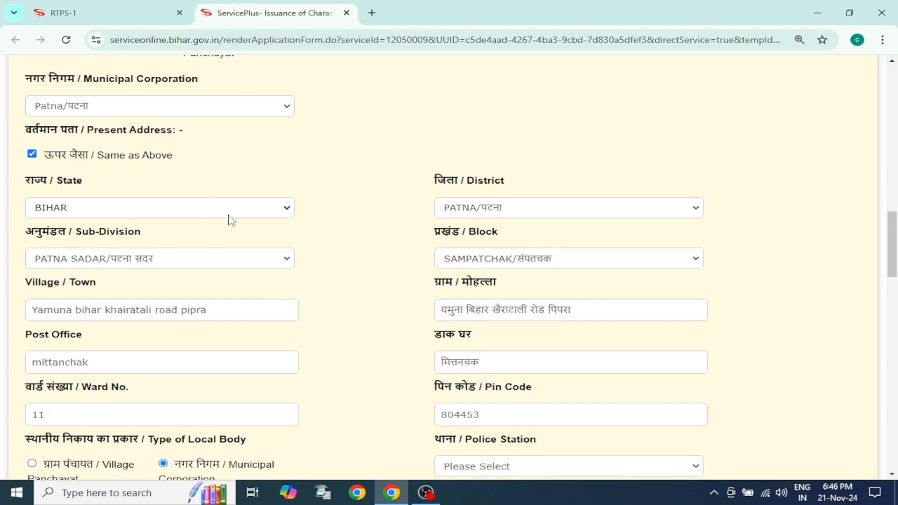
{"action": "scroll", "coordinate": [290, 238], "scroll_direction": "down", "scroll_amount": 1}
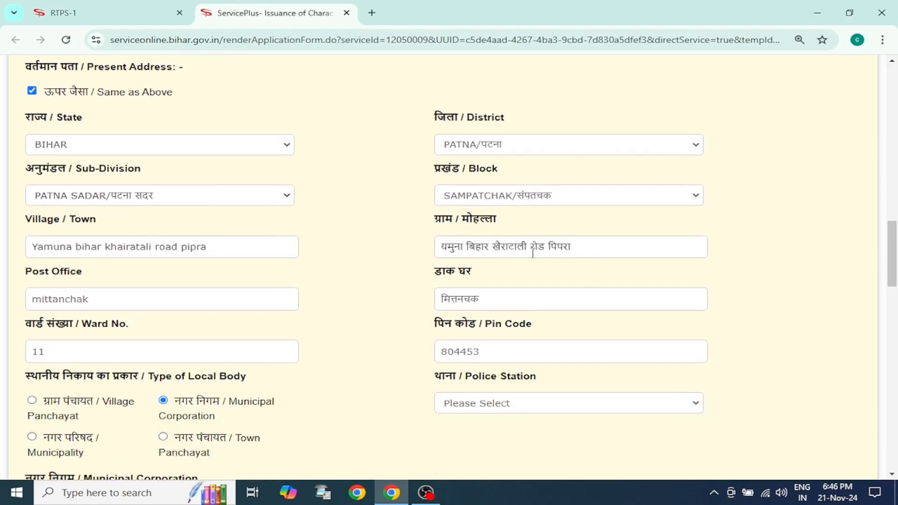
{"action": "scroll", "coordinate": [392, 254], "scroll_direction": "down", "scroll_amount": 3}
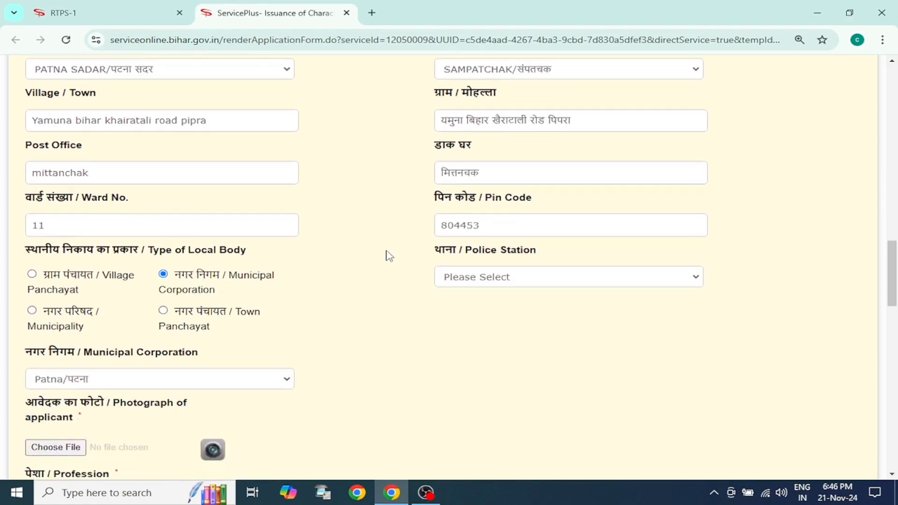
Step: Upload the image IMG_20241121_0001 from the Desktop as the applicant's photograph
{"action": "scroll", "coordinate": [369, 276], "scroll_direction": "down", "scroll_amount": 4}
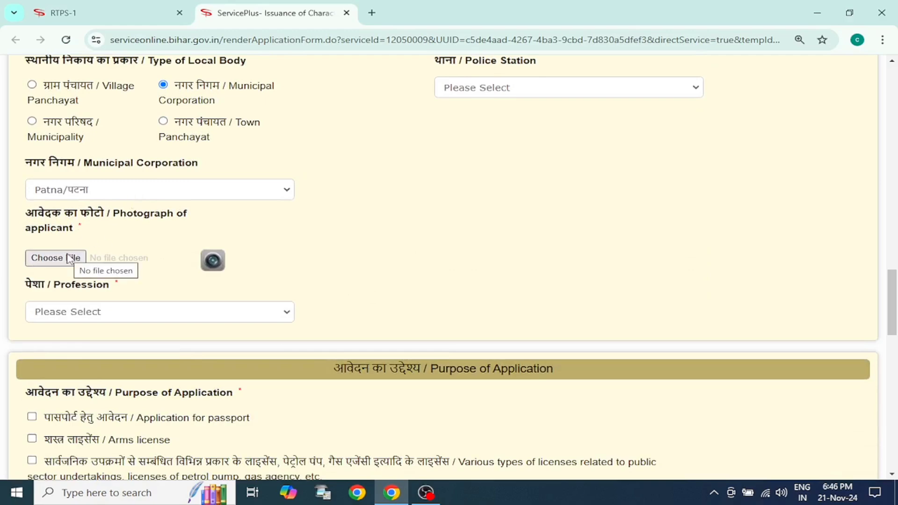
{"action": "left_click", "coordinate": [70, 258]}
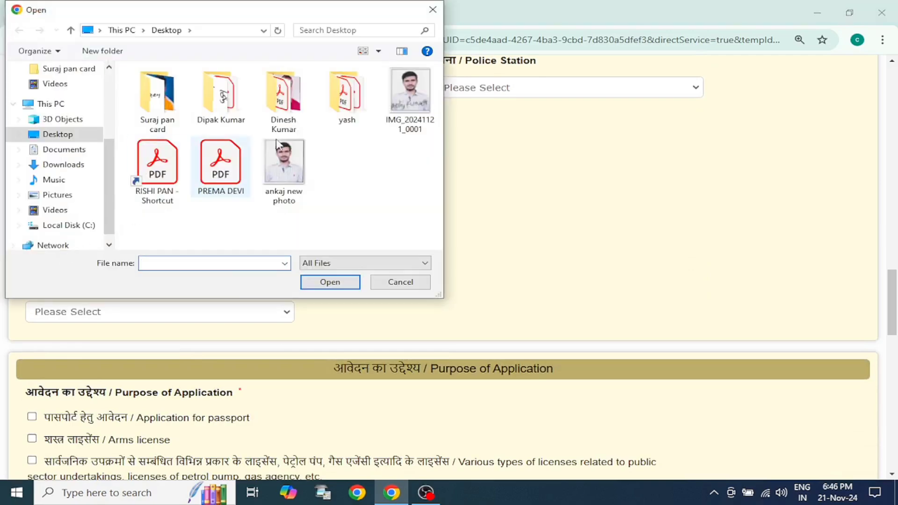
{"action": "double_click", "coordinate": [410, 94]}
Step: Set the applicant's profession to Student
{"action": "scroll", "coordinate": [277, 326], "scroll_direction": "down", "scroll_amount": 3}
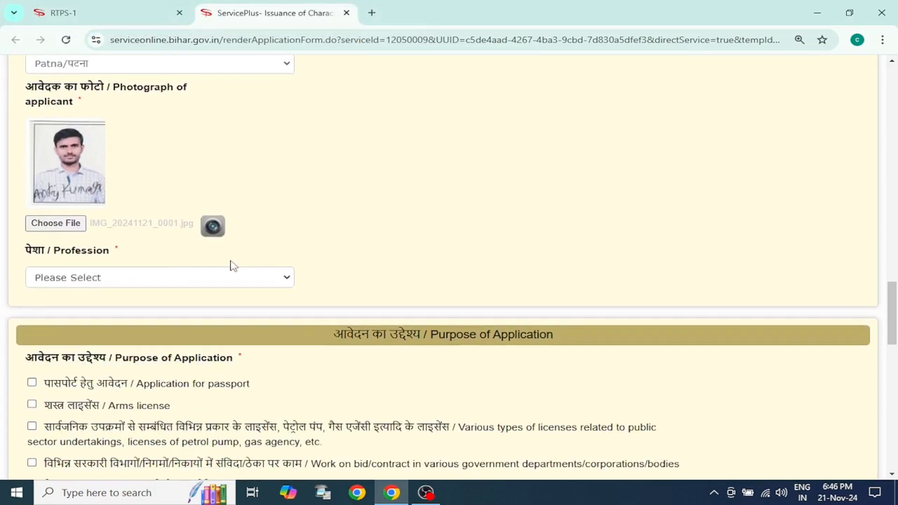
{"action": "left_click", "coordinate": [160, 279]}
{"action": "left_click", "coordinate": [142, 313]}
{"action": "scroll", "coordinate": [237, 258], "scroll_direction": "down", "scroll_amount": 3}
{"action": "scroll", "coordinate": [85, 259], "scroll_direction": "down", "scroll_amount": 1}
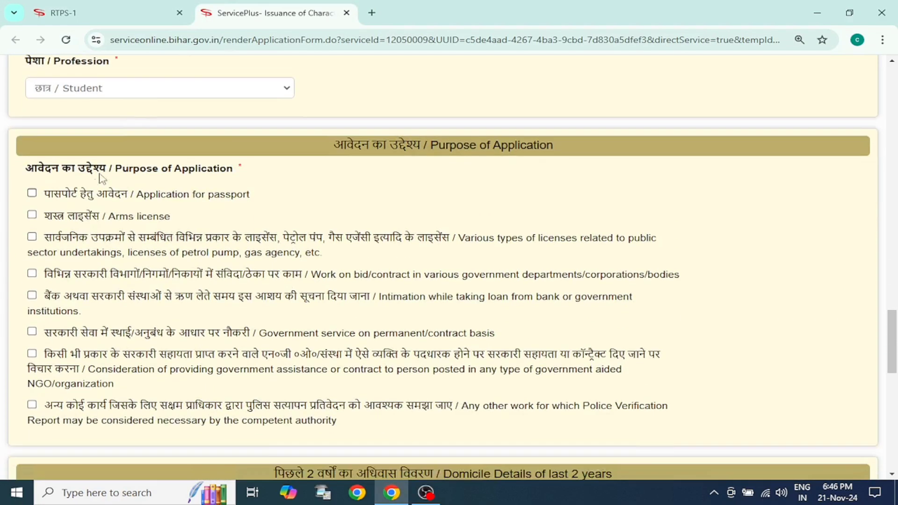
{"action": "left_click", "coordinate": [165, 91]}
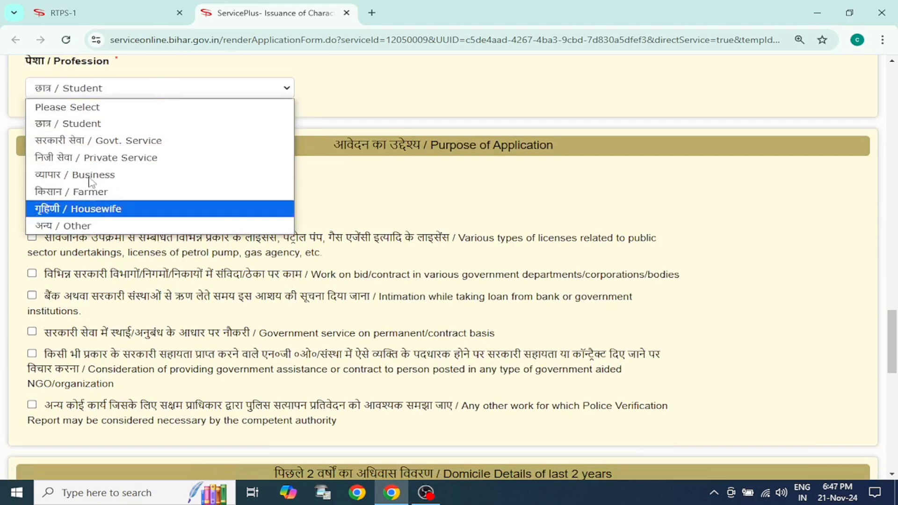
{"action": "left_click", "coordinate": [136, 124]}
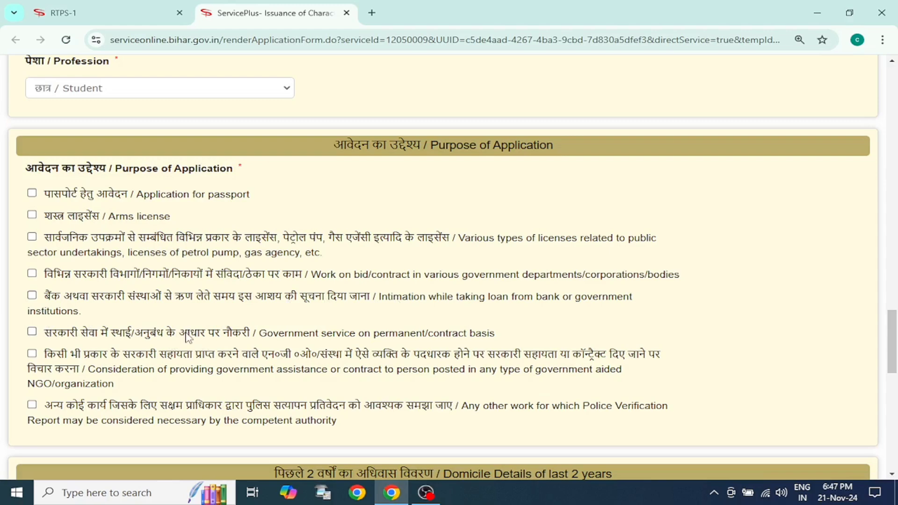
Step: Select any other work requiring a Police Verification Report as the purpose of application and start specifying that purpose in English
{"action": "scroll", "coordinate": [174, 332], "scroll_direction": "down", "scroll_amount": 1}
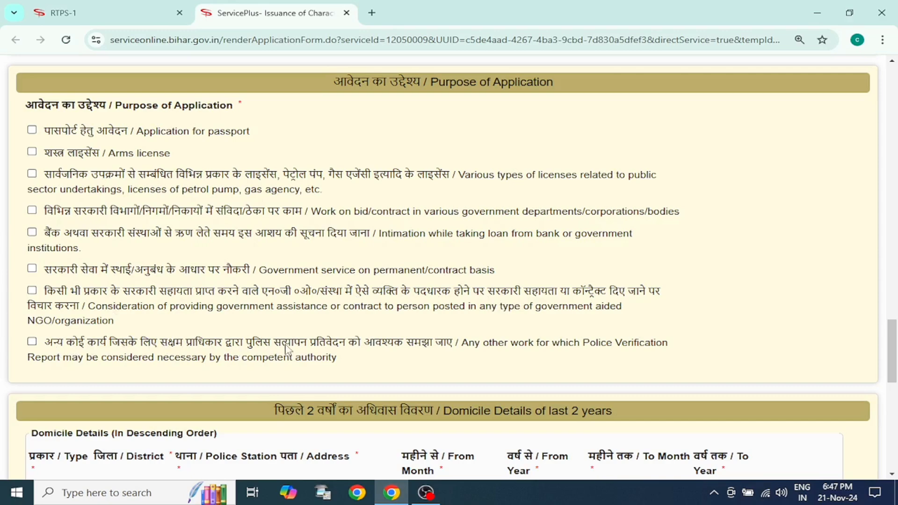
{"action": "left_click", "coordinate": [32, 341]}
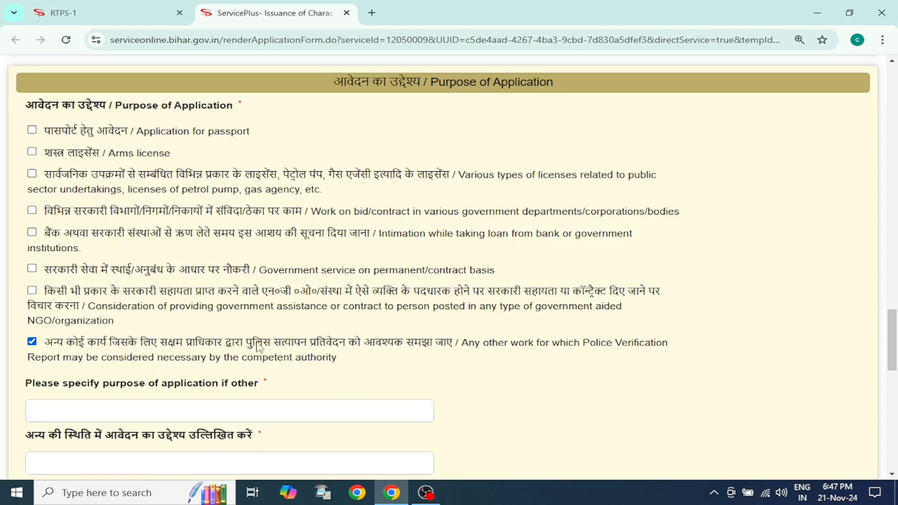
{"action": "scroll", "coordinate": [177, 390], "scroll_direction": "down", "scroll_amount": 1}
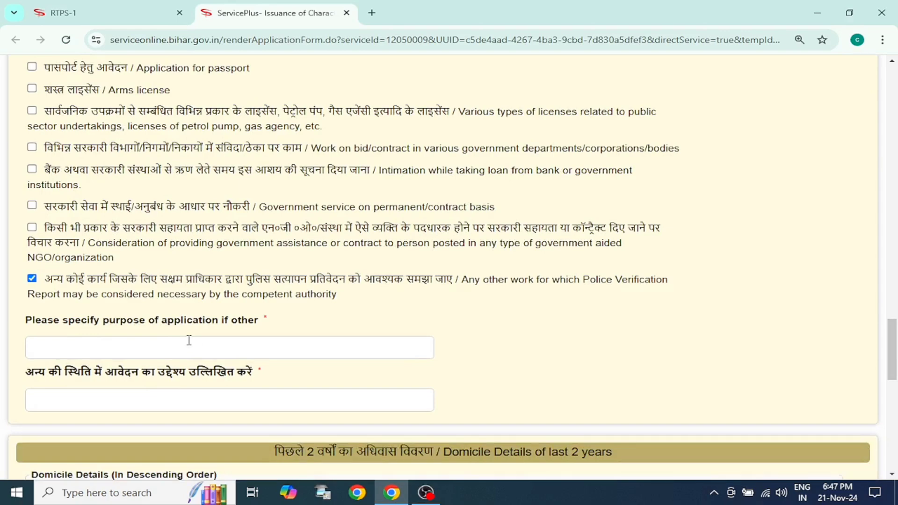
{"action": "scroll", "coordinate": [189, 341], "scroll_direction": "down", "scroll_amount": 1}
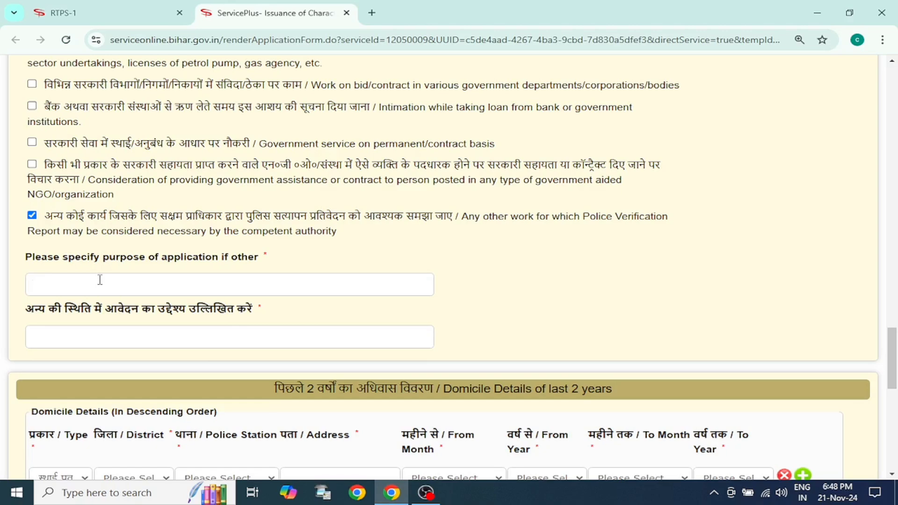
{"action": "scroll", "coordinate": [100, 277], "scroll_direction": "up", "scroll_amount": 1}
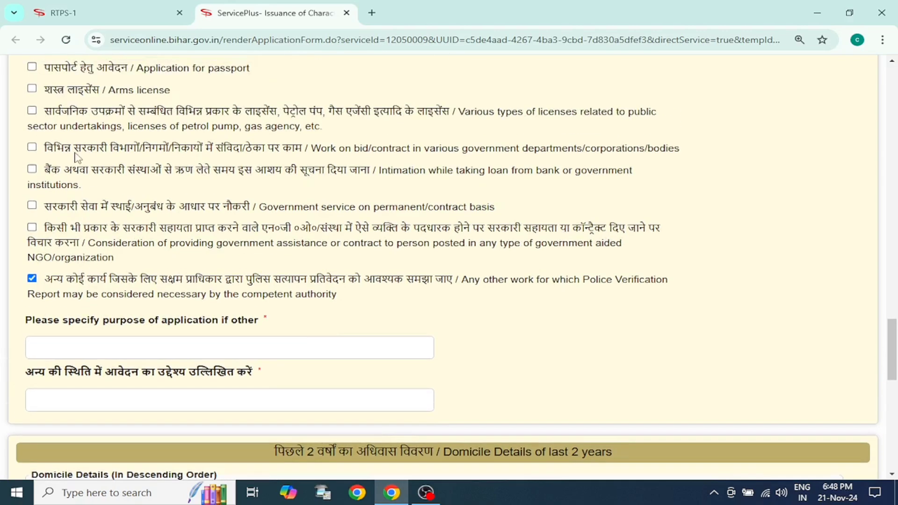
{"action": "scroll", "coordinate": [78, 140], "scroll_direction": "up", "scroll_amount": 1}
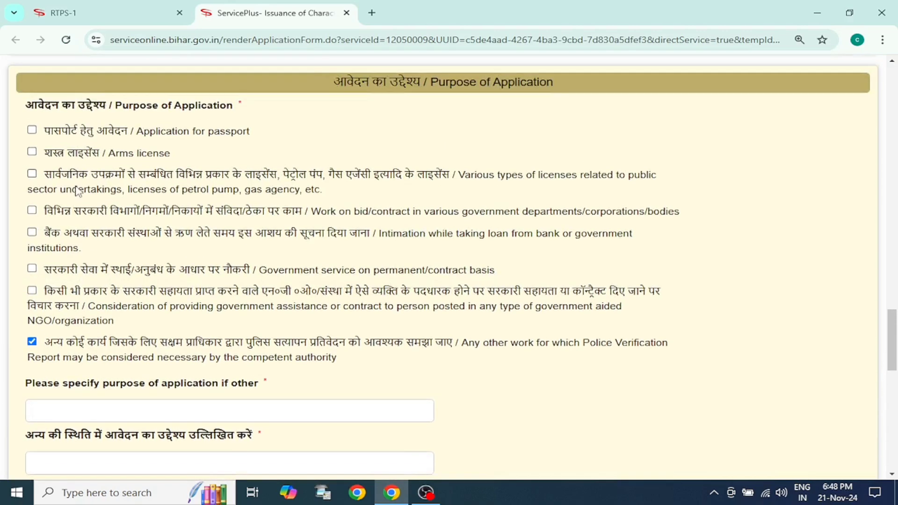
{"action": "scroll", "coordinate": [163, 275], "scroll_direction": "down", "scroll_amount": 1}
{"action": "left_click", "coordinate": [142, 355]}
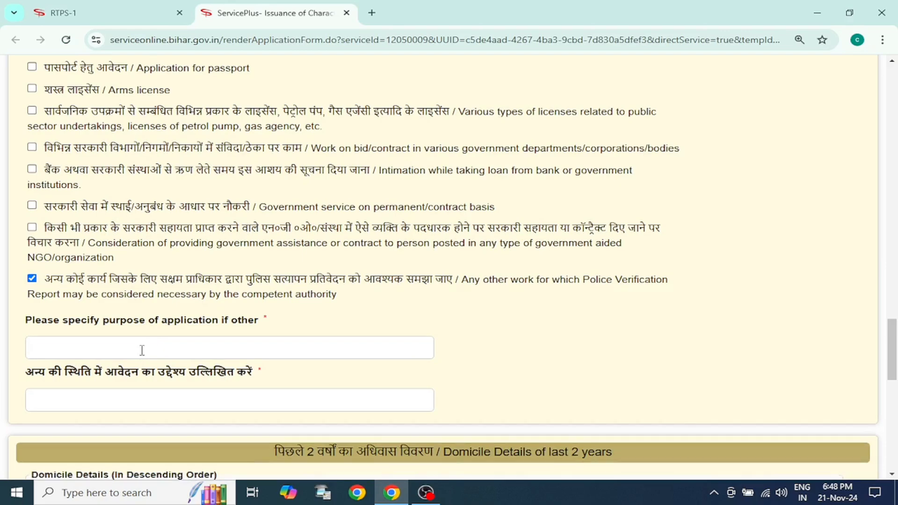
{"action": "type", "text": "ument Verif"}
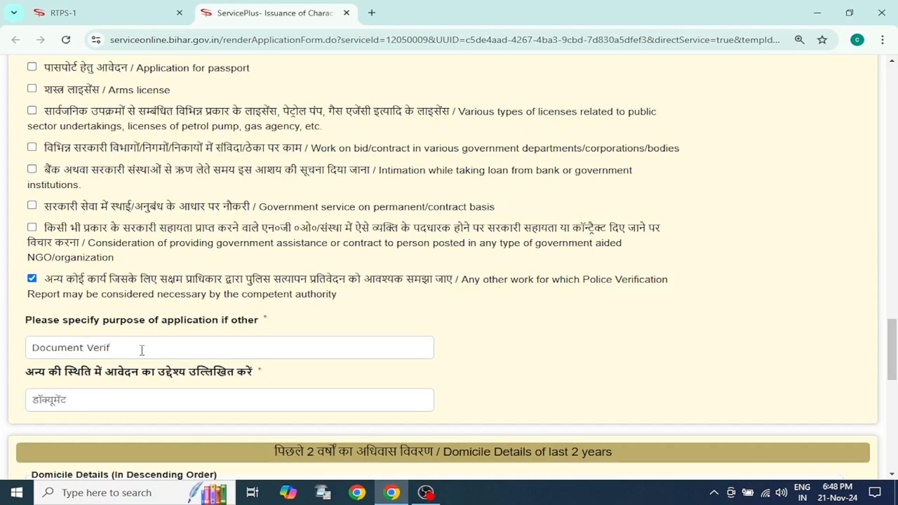
{"action": "key", "text": "BackSpace"}
{"action": "key", "text": "BackSpace"}
{"action": "key", "text": "BackSpace"}
{"action": "key", "text": "BackSpace"}
{"action": "key", "text": "BackSpace"}
{"action": "key", "text": "BackSpace"}
{"action": "type", "text": "Verificaqti"}
{"action": "key", "text": "ctrl+BackSpace"}
{"action": "key", "text": "ctrl+BackSpace"}
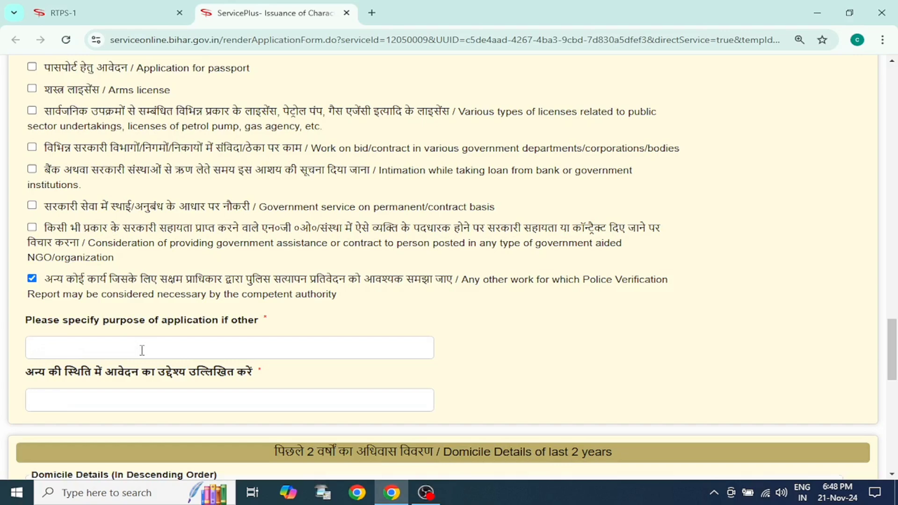
{"action": "type", "text": "Documa"}
{"action": "key", "text": "ctrl+BackSpace"}
Step: Specify "Document Verification" as the other purpose of the application
{"action": "type", "text": "Document v"}
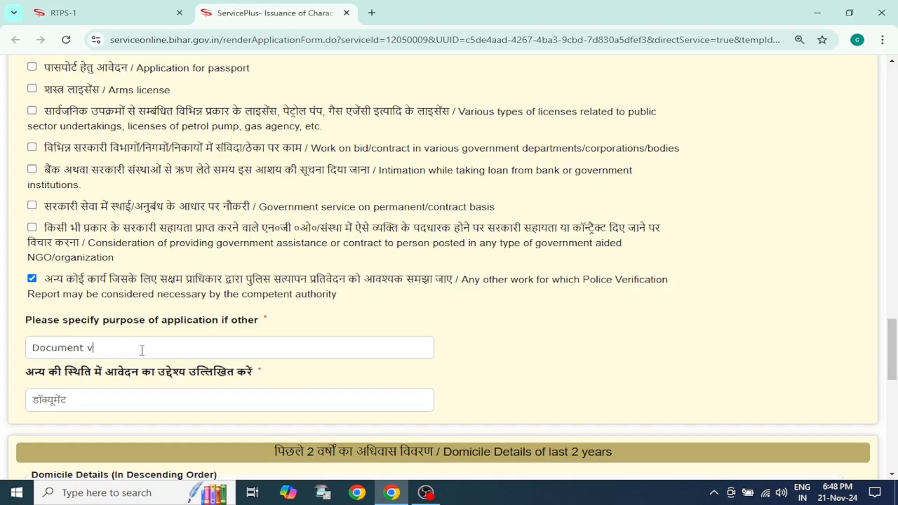
{"action": "key", "text": "BackSpace"}
{"action": "type", "text": "Verification"}
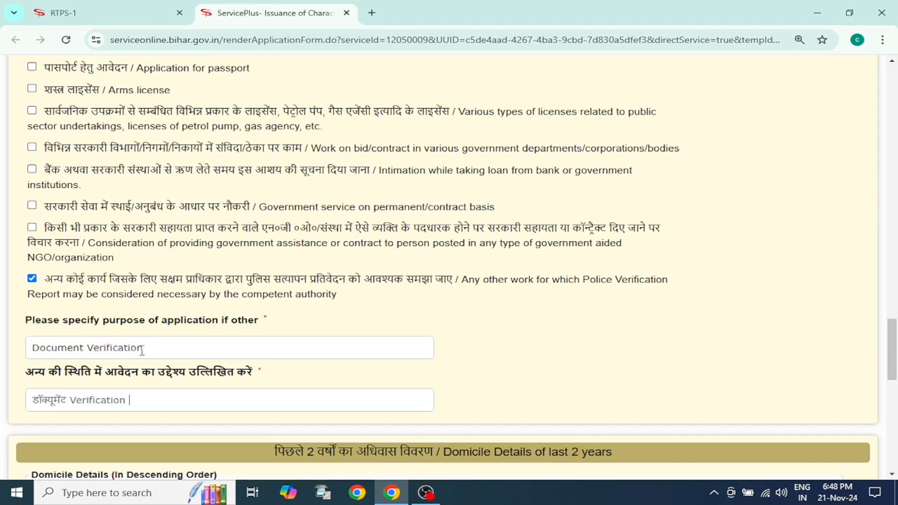
Step: In the domicile details of the last 2 years, set the type to permanent address (स्थाई पता) and the district to PATNA
{"action": "scroll", "coordinate": [209, 372], "scroll_direction": "down", "scroll_amount": 1}
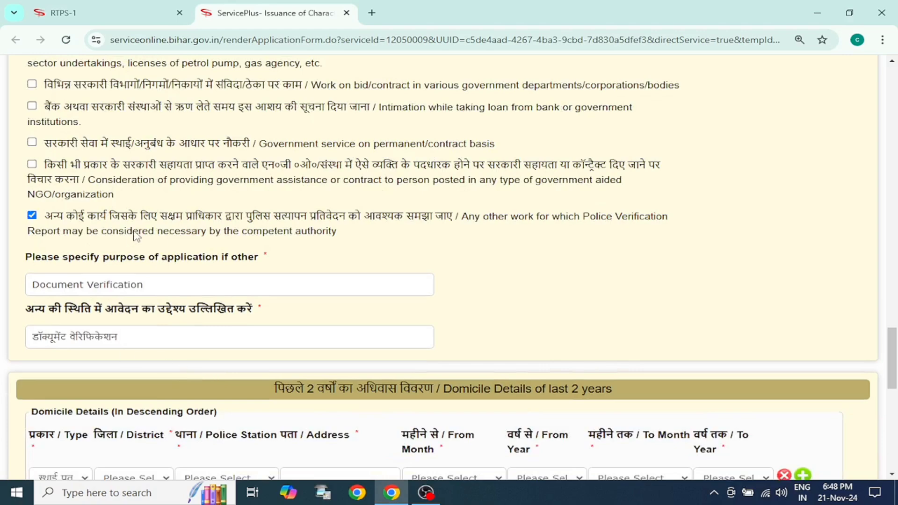
{"action": "scroll", "coordinate": [135, 234], "scroll_direction": "down", "scroll_amount": 2}
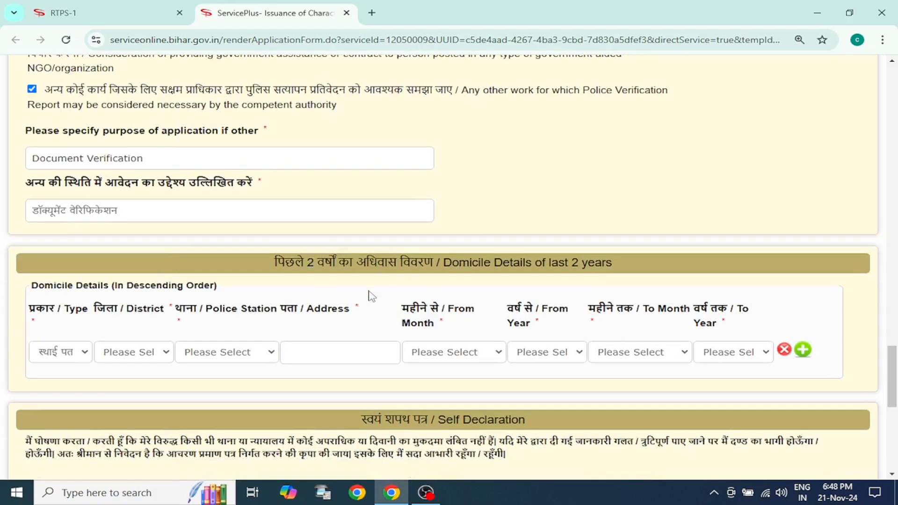
{"action": "left_click", "coordinate": [79, 354]}
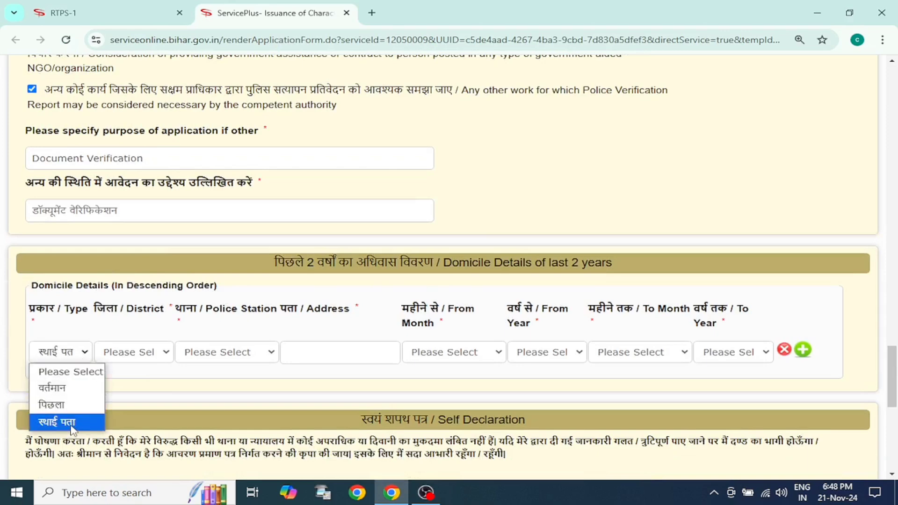
{"action": "left_click", "coordinate": [73, 423]}
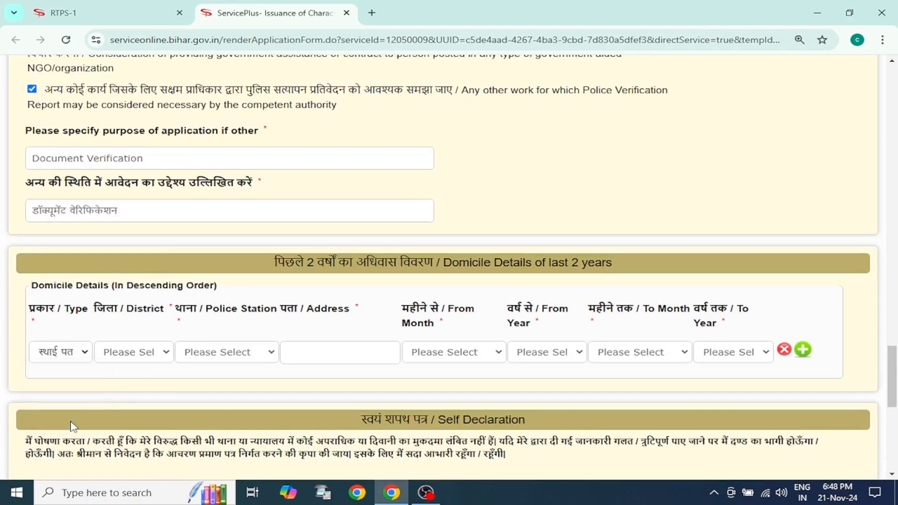
{"action": "left_click", "coordinate": [148, 351]}
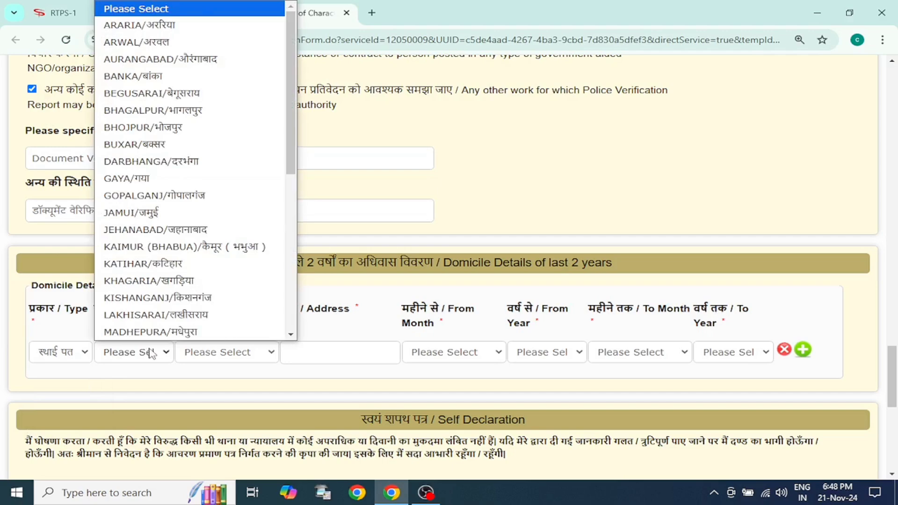
{"action": "type", "text": "pat"}
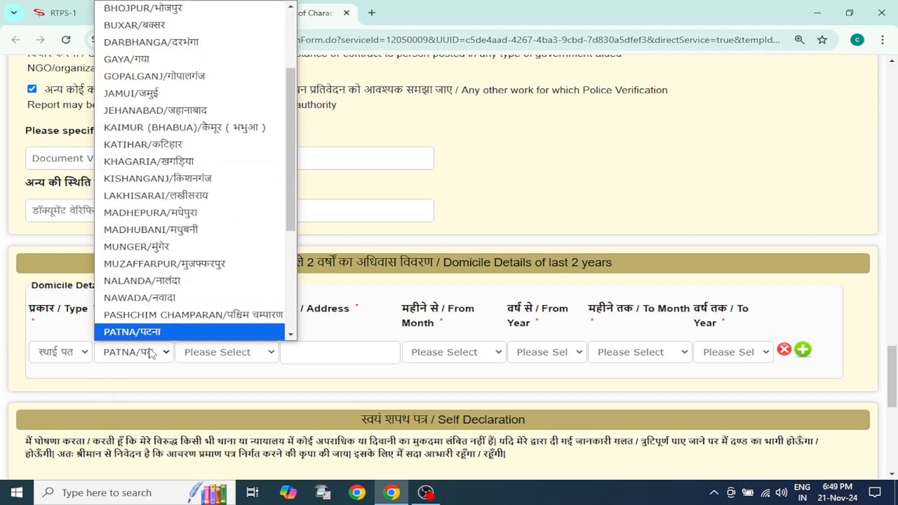
{"action": "type", "text": "n"}
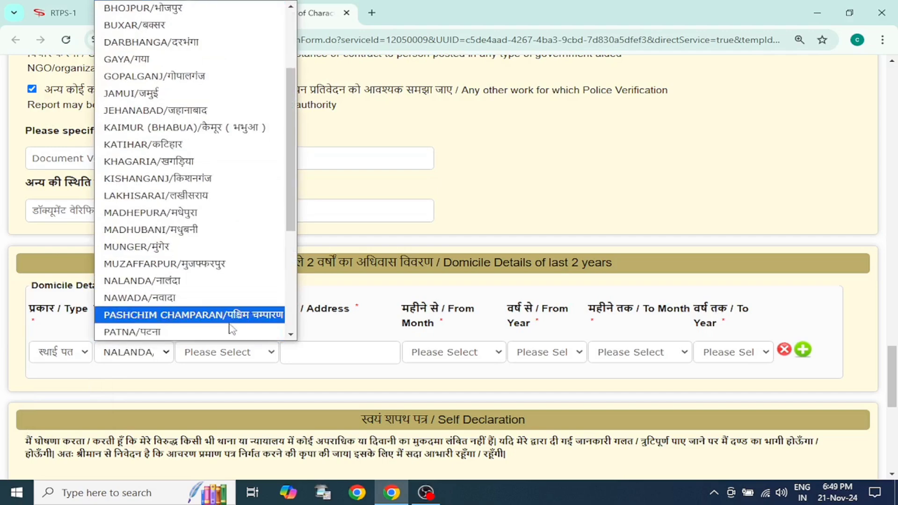
{"action": "scroll", "coordinate": [225, 309], "scroll_direction": "down", "scroll_amount": 3}
{"action": "left_click", "coordinate": [185, 205]}
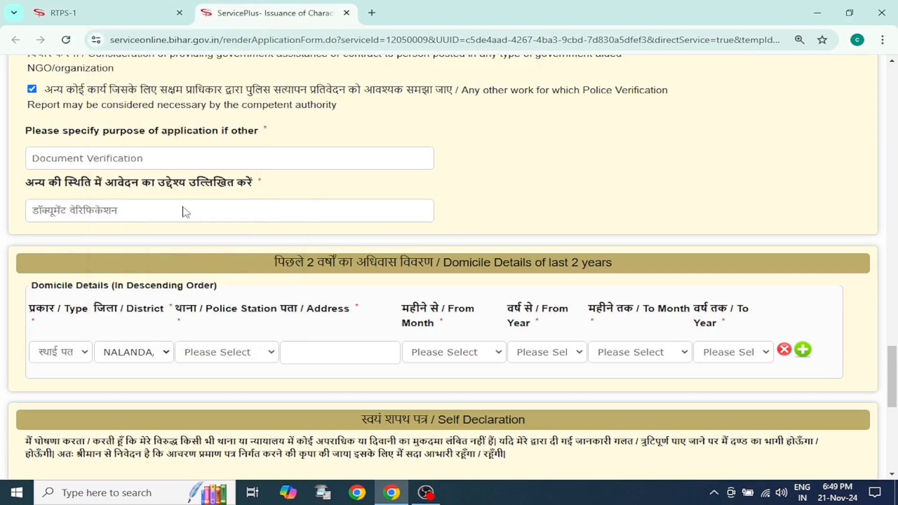
Step: Set the police station in the domicile row to PARSA BAZAR THANA
{"action": "left_click", "coordinate": [215, 356]}
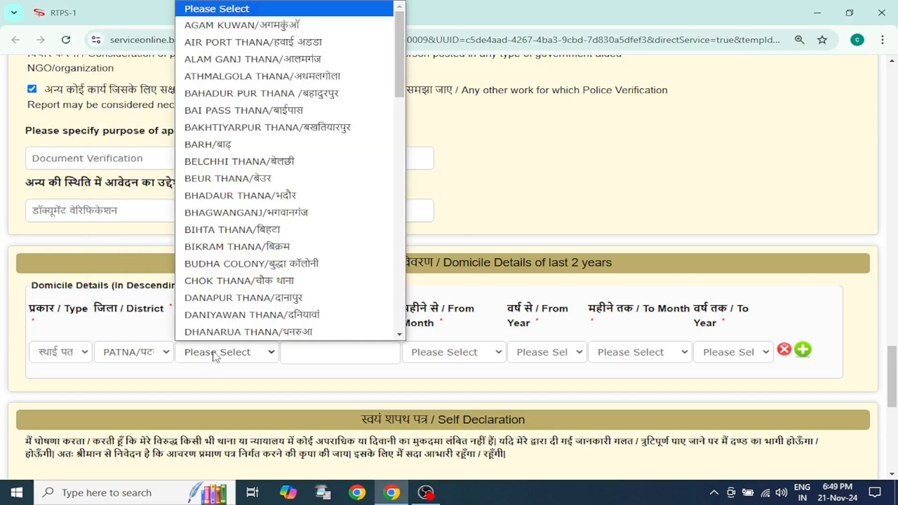
{"action": "type", "text": "par"}
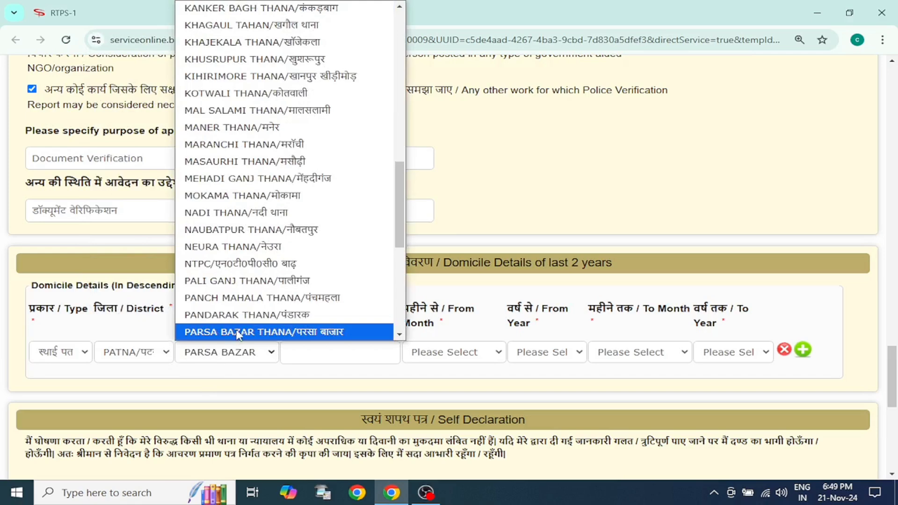
{"action": "left_click", "coordinate": [239, 333]}
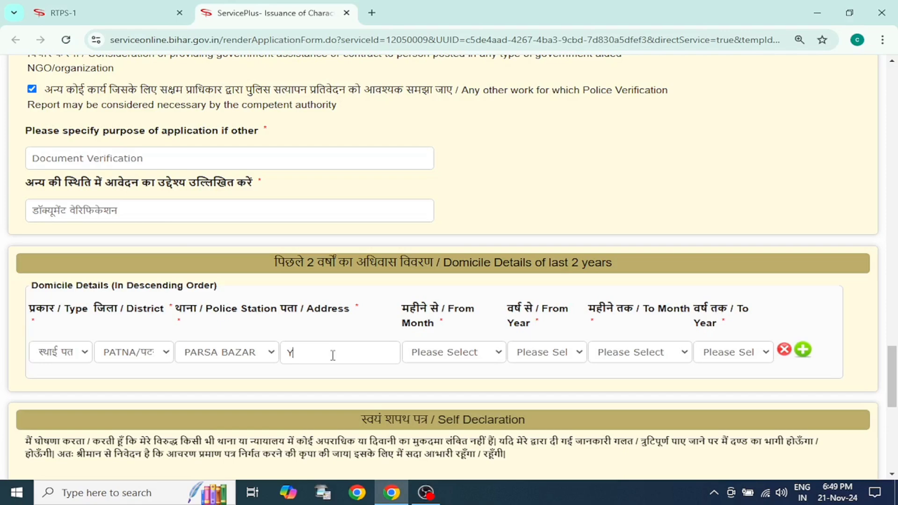
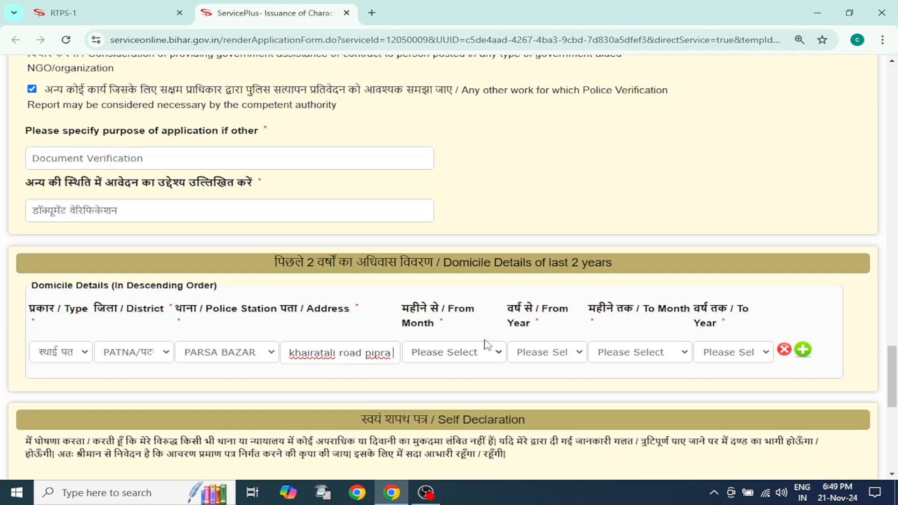
Step: Enter the applicant's residential address in the domicile row
{"action": "left_click", "coordinate": [448, 360]}
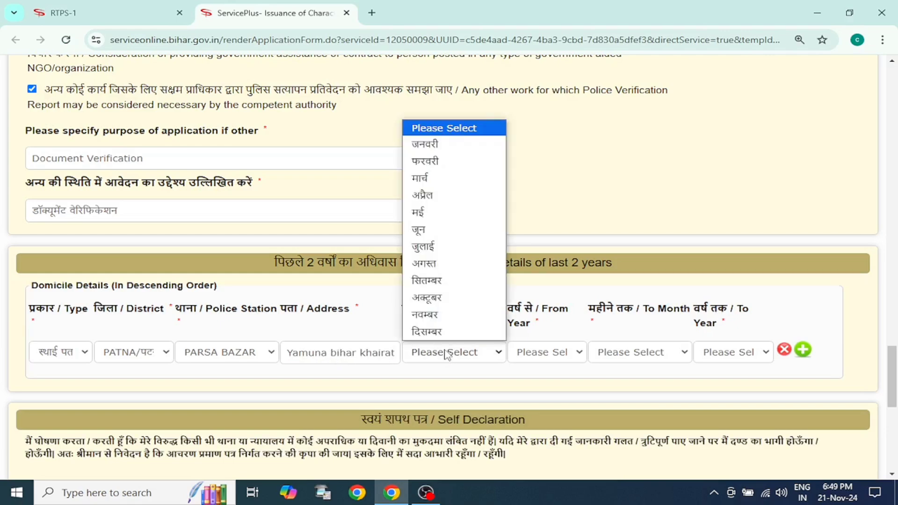
{"action": "left_click", "coordinate": [446, 355]}
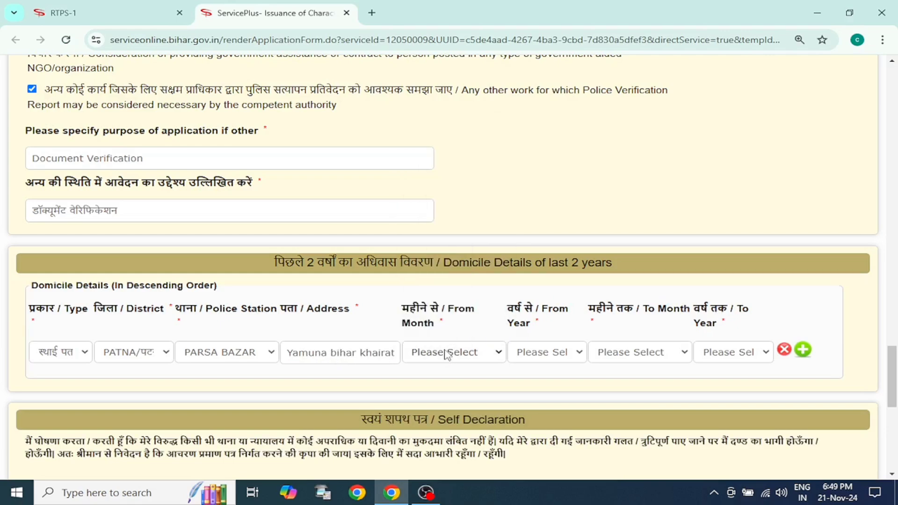
{"action": "left_click", "coordinate": [472, 359]}
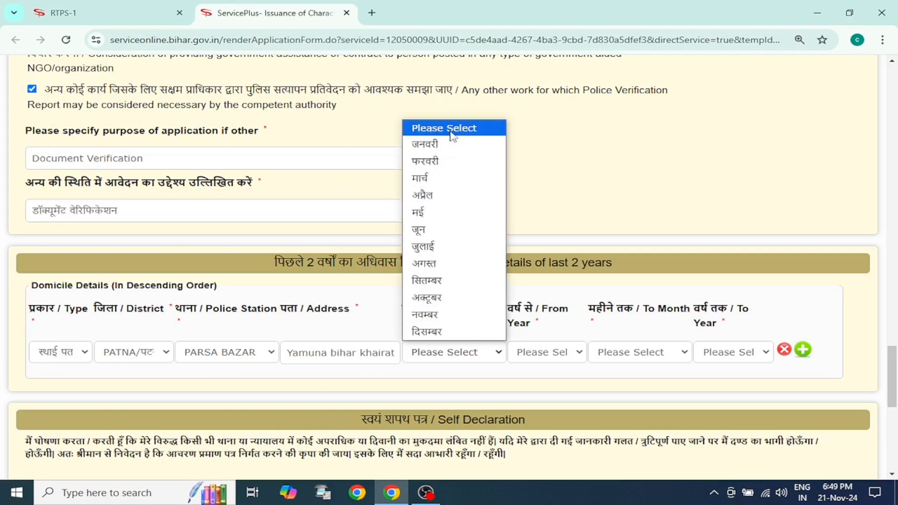
{"action": "left_click", "coordinate": [451, 357]}
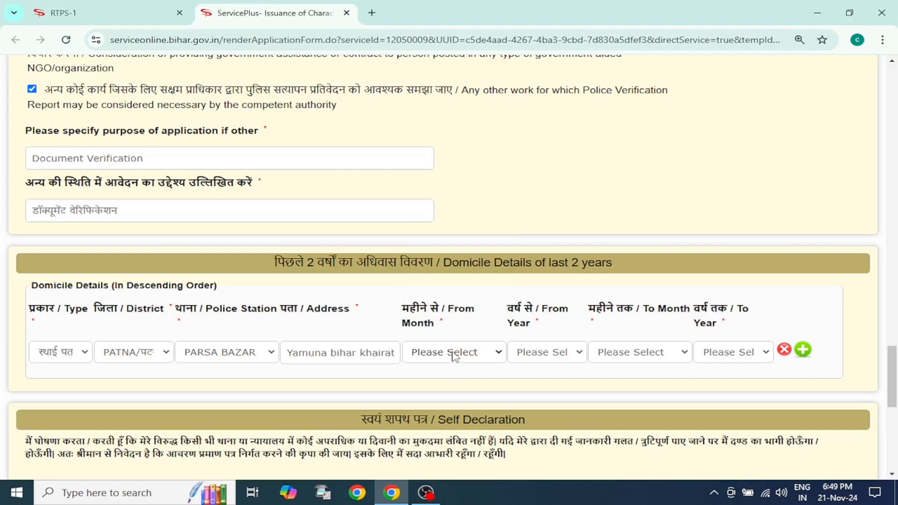
Step: Set the start of the domicile period to March (मार्च) 2017
{"action": "left_click", "coordinate": [538, 358]}
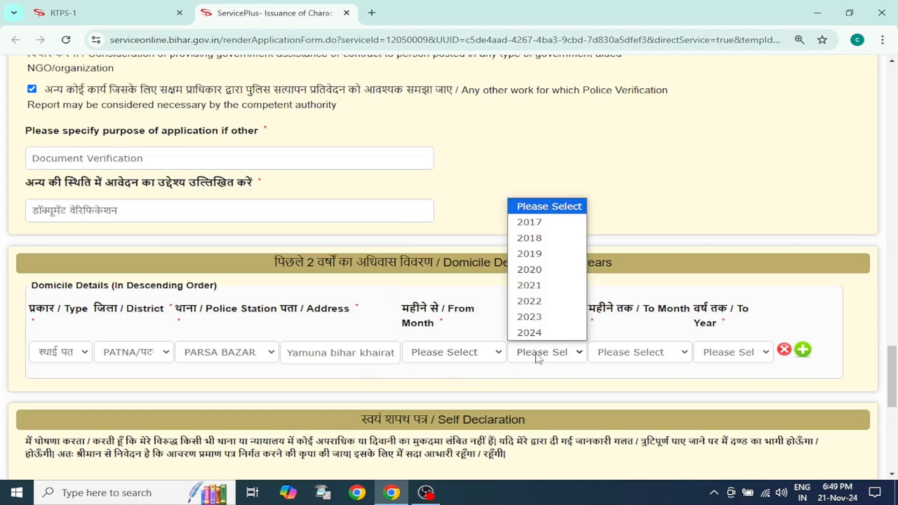
{"action": "left_click", "coordinate": [553, 223]}
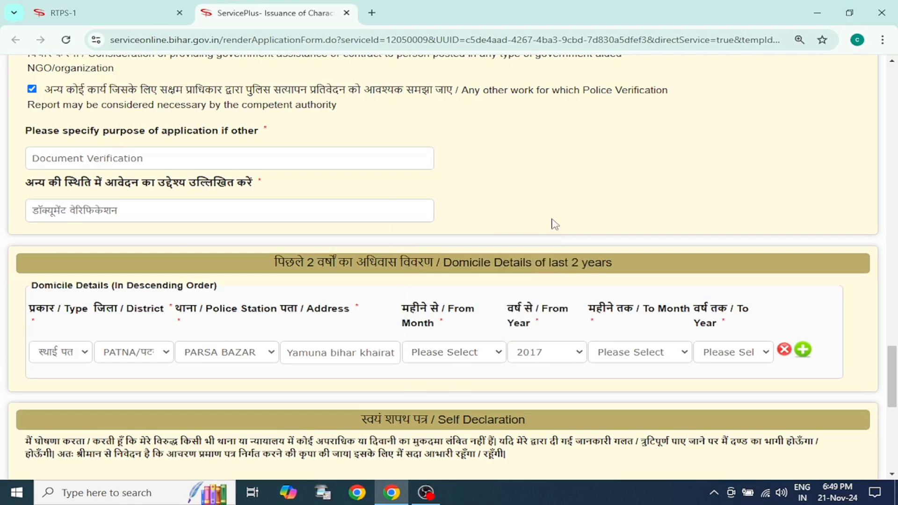
{"action": "left_click", "coordinate": [463, 351]}
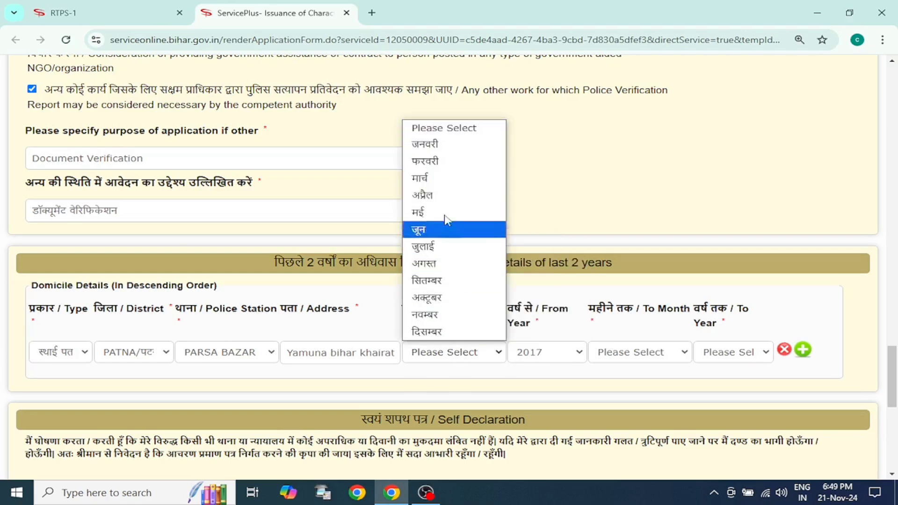
{"action": "left_click", "coordinate": [443, 178]}
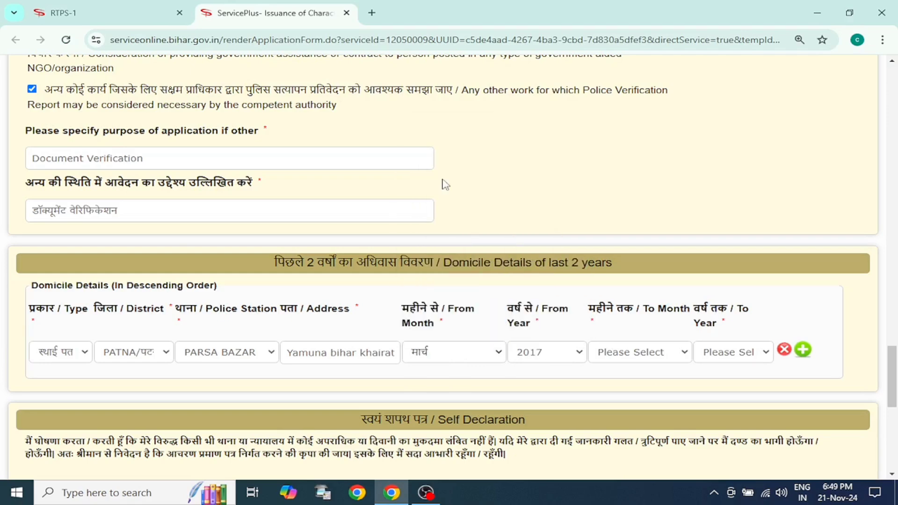
Step: Try to set the end of the domicile period to November (नवम्बर) 2024
{"action": "left_click", "coordinate": [631, 358]}
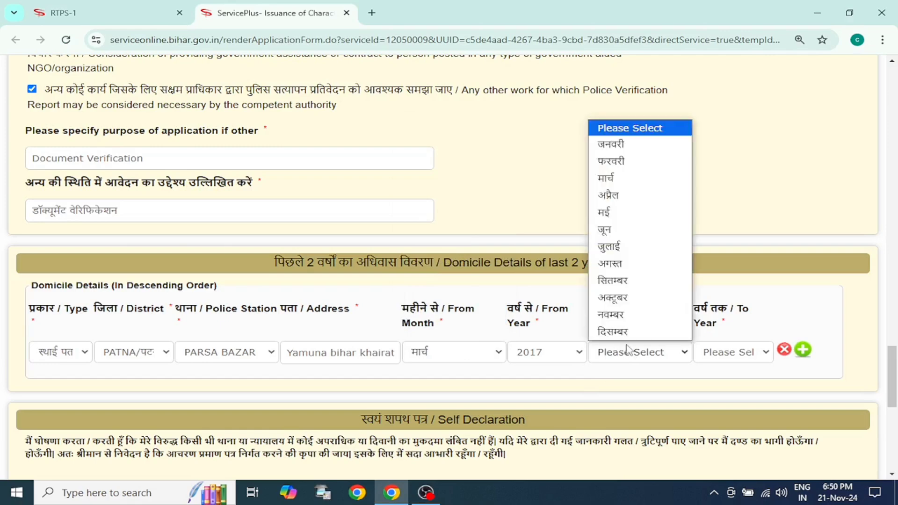
{"action": "left_click", "coordinate": [645, 322]}
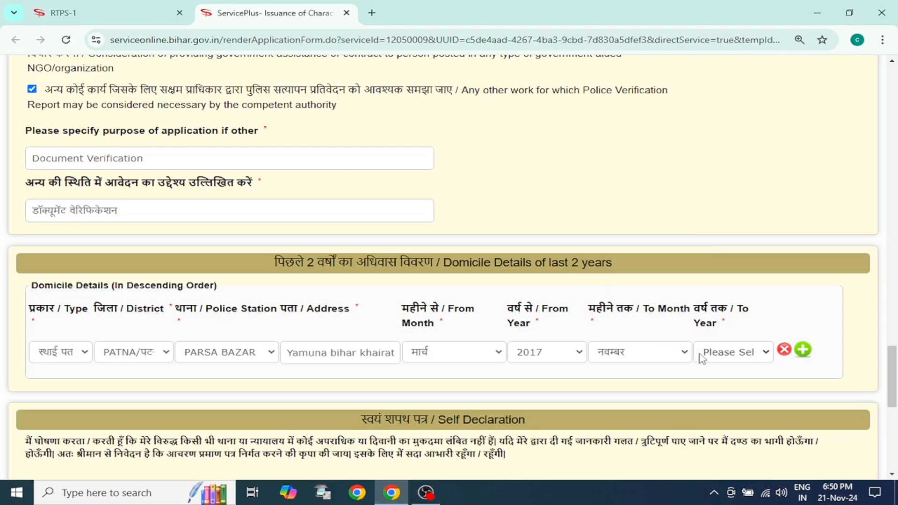
{"action": "left_click", "coordinate": [727, 354]}
{"action": "left_click", "coordinate": [728, 332]}
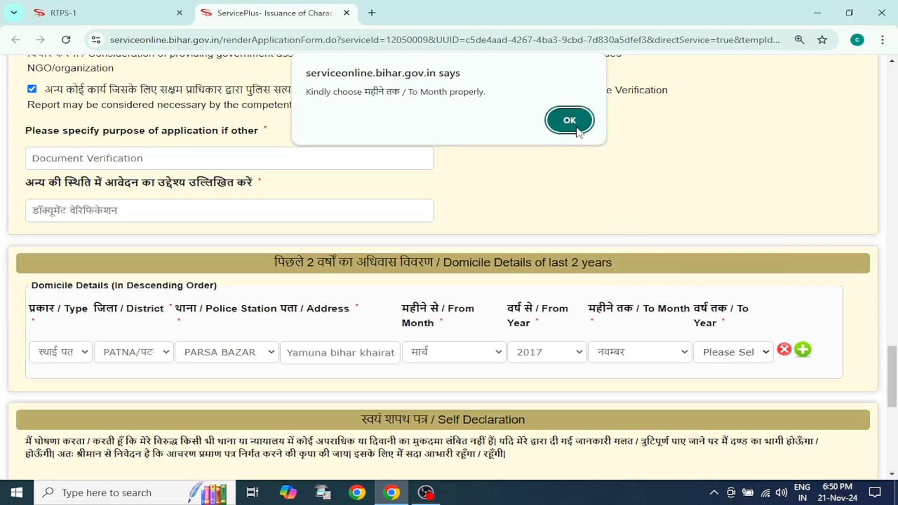
{"action": "left_click", "coordinate": [561, 119]}
Step: Set the end month of the domicile period to August (अगस्त)
{"action": "left_click", "coordinate": [679, 353]}
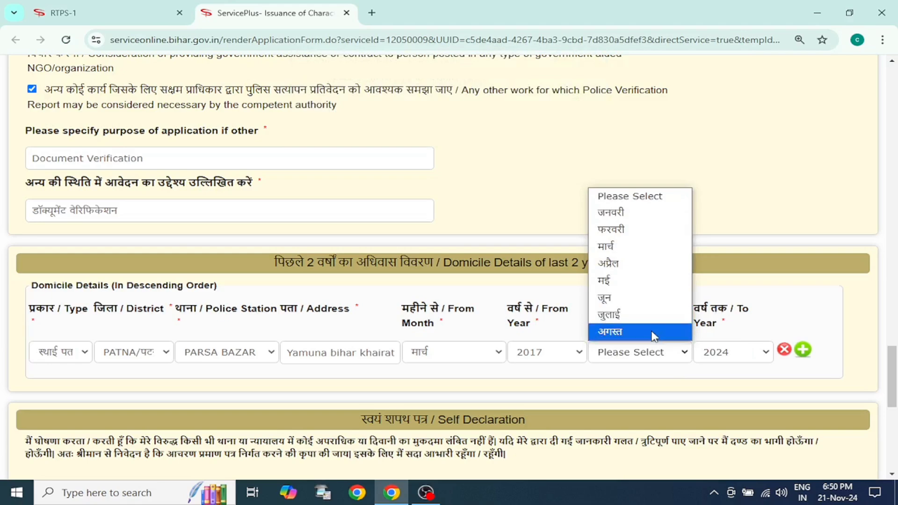
{"action": "left_click", "coordinate": [654, 333]}
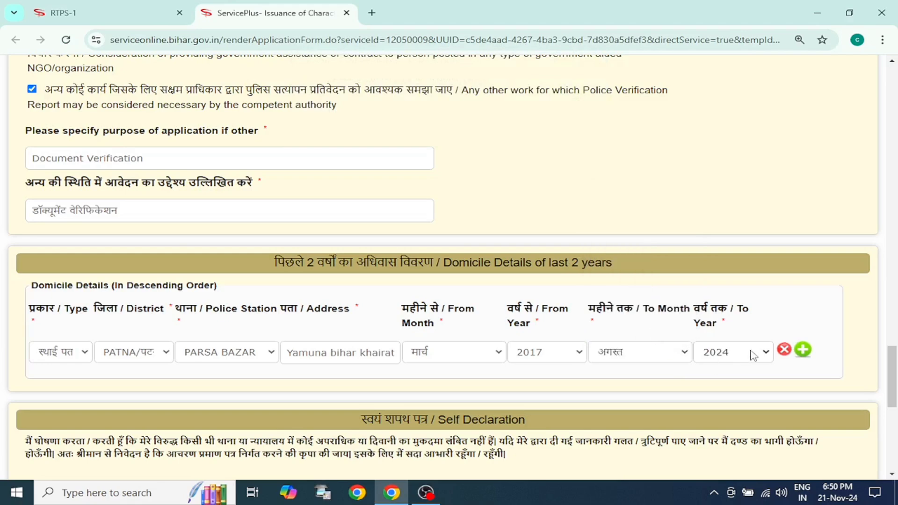
{"action": "left_click", "coordinate": [680, 354]}
{"action": "left_click", "coordinate": [657, 333]}
Step: Change the start of the domicile period to January (जनवरी) 2017
{"action": "scroll", "coordinate": [576, 369], "scroll_direction": "down", "scroll_amount": 1}
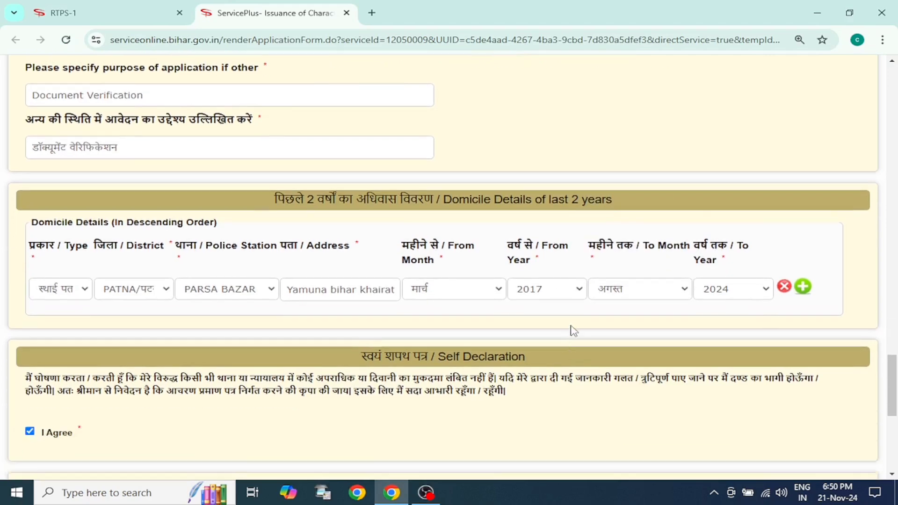
{"action": "left_click", "coordinate": [496, 291]}
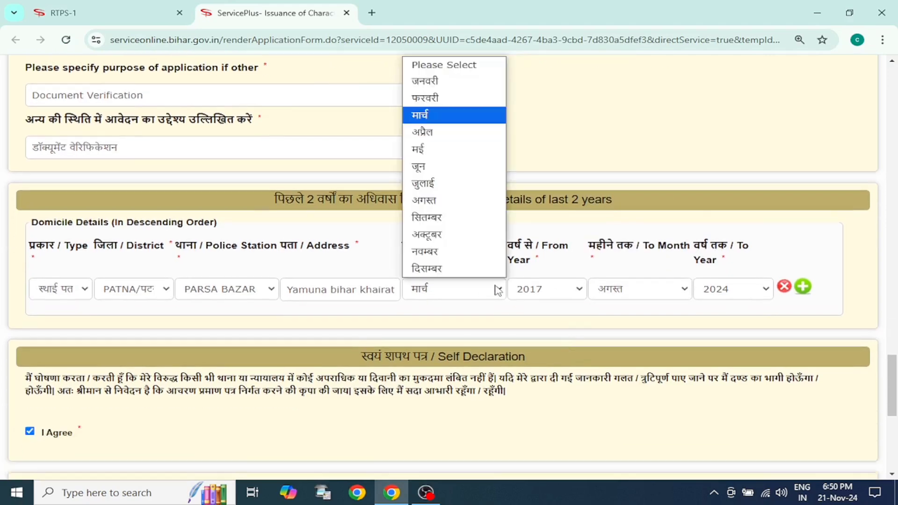
{"action": "left_click", "coordinate": [439, 84]}
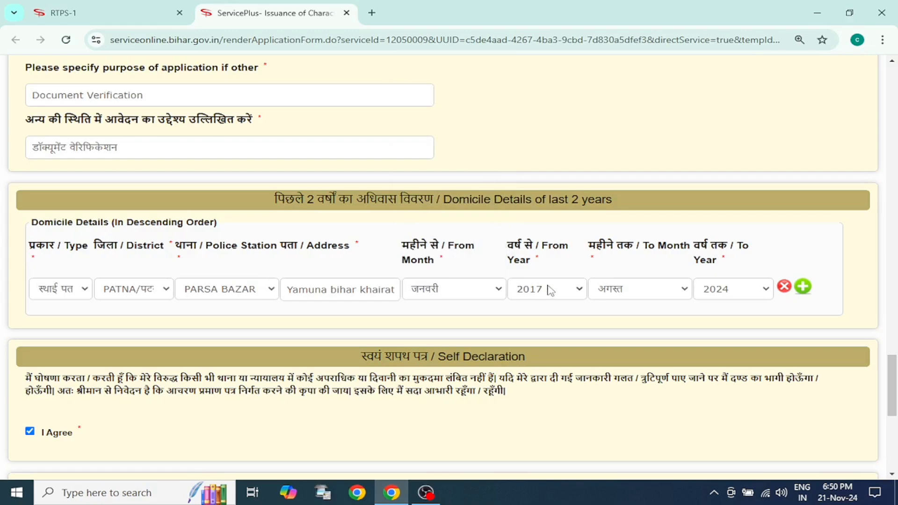
{"action": "left_click", "coordinate": [582, 290]}
{"action": "left_click", "coordinate": [543, 314]}
{"action": "left_click", "coordinate": [556, 298]}
{"action": "left_click", "coordinate": [560, 325]}
Step: Enter the word verification code and submit the application form to reach its preview
{"action": "scroll", "coordinate": [322, 335], "scroll_direction": "down", "scroll_amount": 1}
{"action": "scroll", "coordinate": [330, 346], "scroll_direction": "down", "scroll_amount": 2}
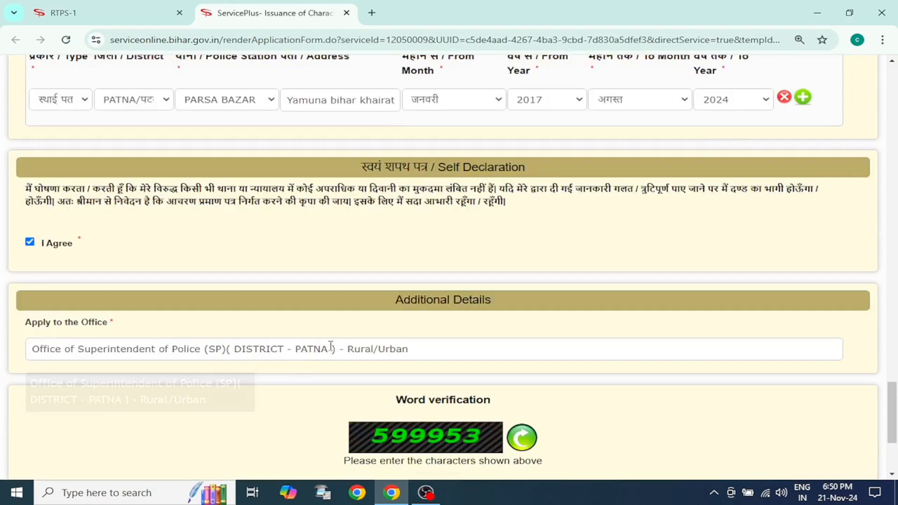
{"action": "scroll", "coordinate": [346, 387], "scroll_direction": "down", "scroll_amount": 3}
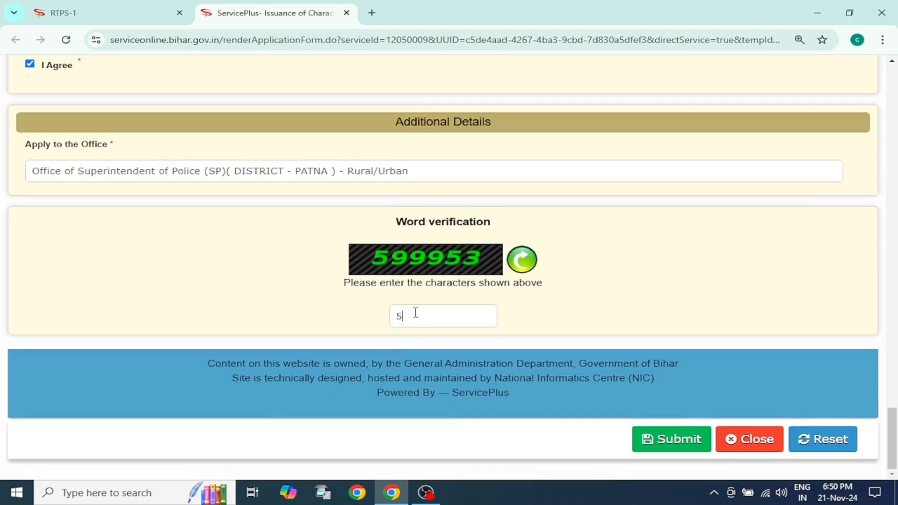
{"action": "left_click", "coordinate": [681, 438]}
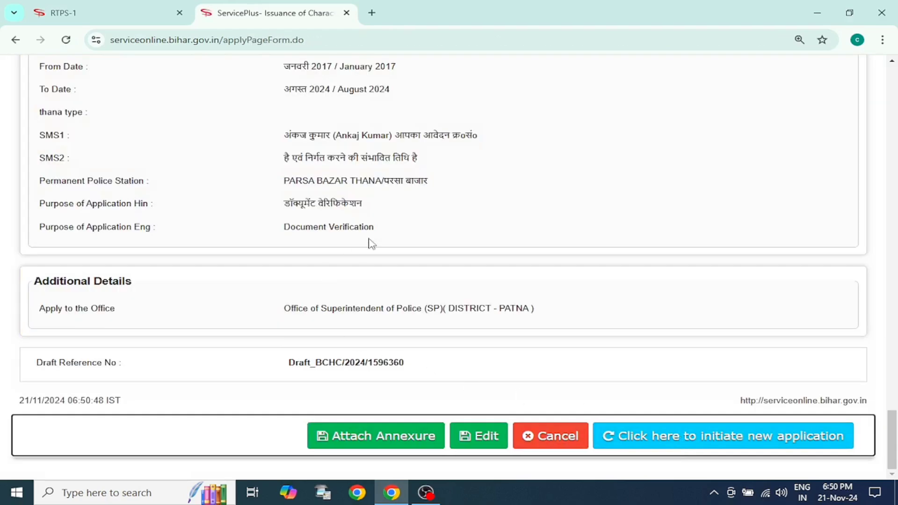
{"action": "scroll", "coordinate": [370, 243], "scroll_direction": "up", "scroll_amount": 3}
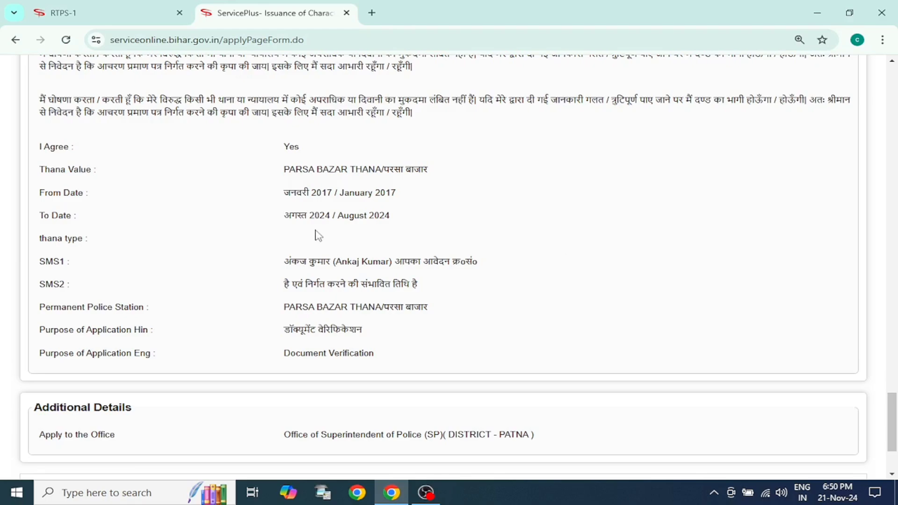
{"action": "scroll", "coordinate": [363, 239], "scroll_direction": "down", "scroll_amount": 3}
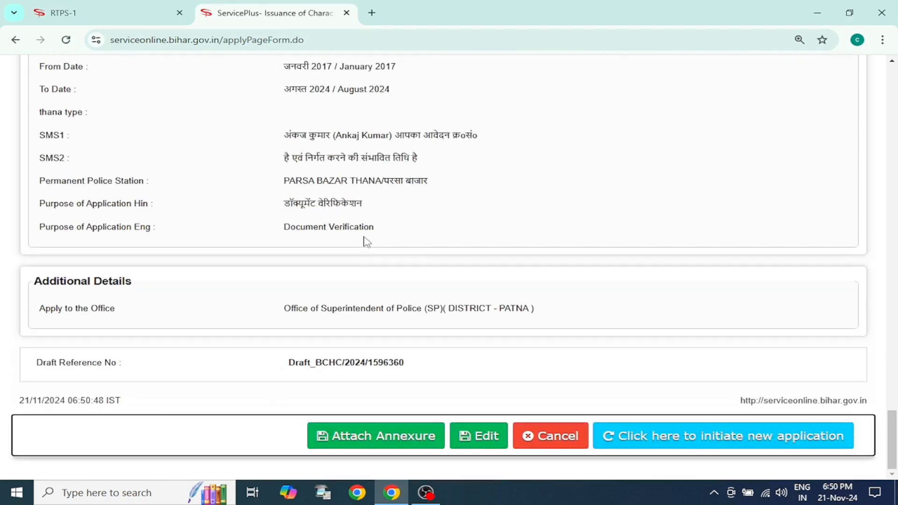
Step: Start attaching the annexure and set the enclosure document type to आधार कार्ड
{"action": "left_click", "coordinate": [374, 441]}
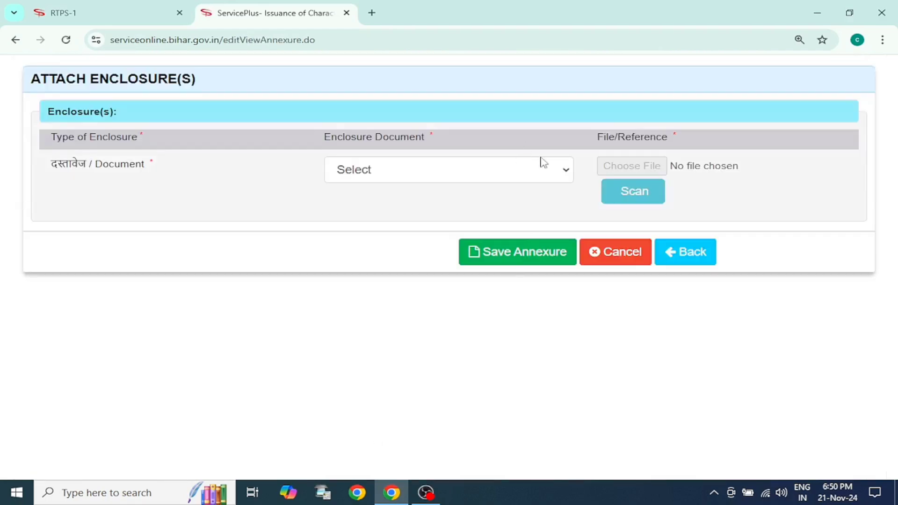
{"action": "left_click", "coordinate": [565, 169]}
{"action": "left_click", "coordinate": [459, 236]}
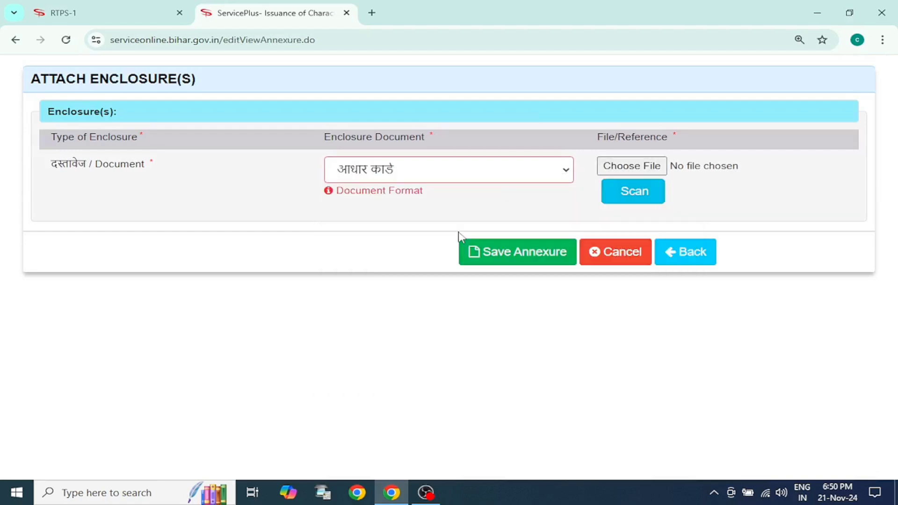
Step: Try to attach the original Aadhaar PDF from the Downloads folder as the enclosure file
{"action": "left_click", "coordinate": [635, 168]}
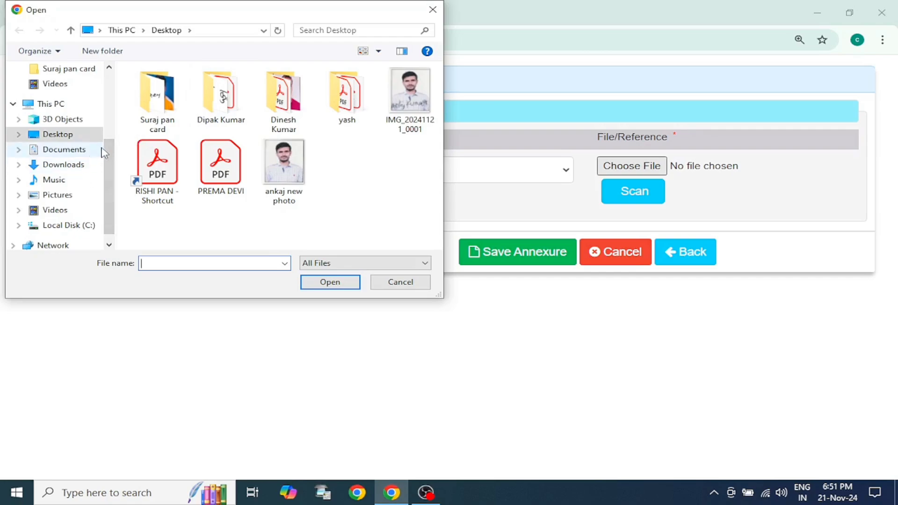
{"action": "scroll", "coordinate": [108, 149], "scroll_direction": "up", "scroll_amount": 3}
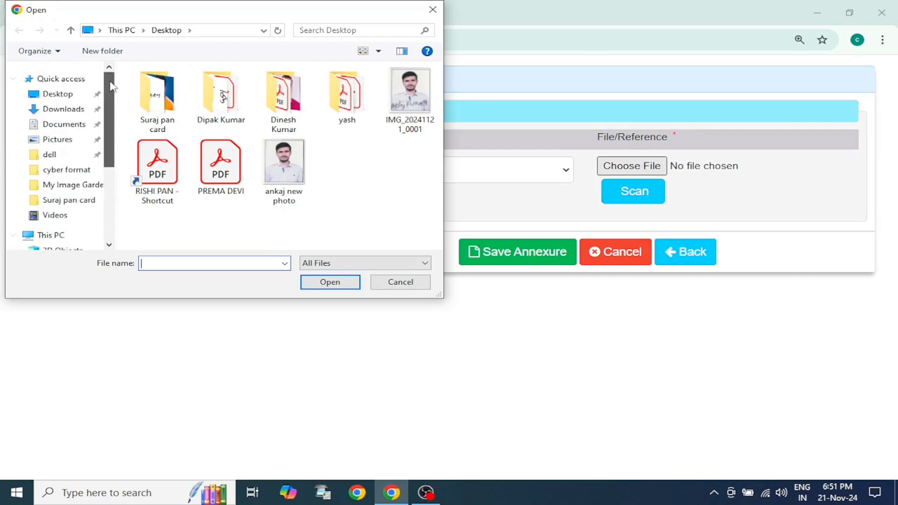
{"action": "left_click", "coordinate": [75, 125]}
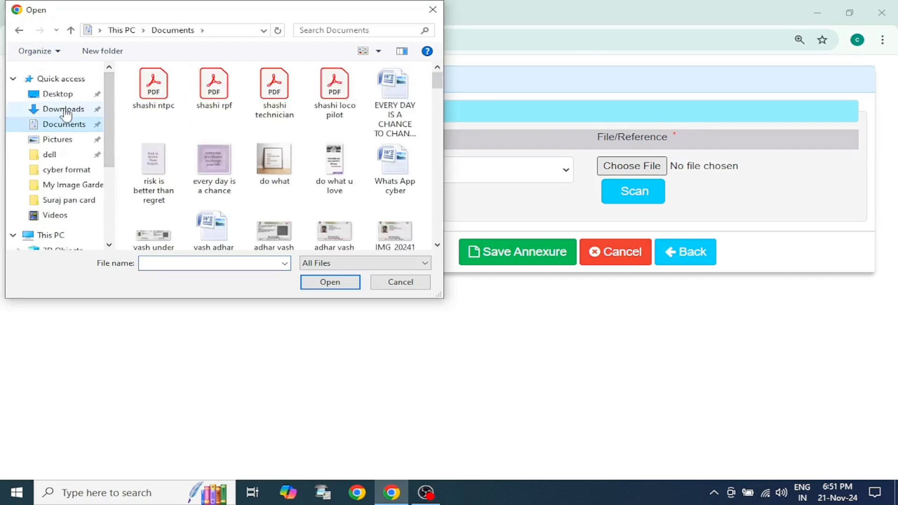
{"action": "left_click", "coordinate": [66, 111]}
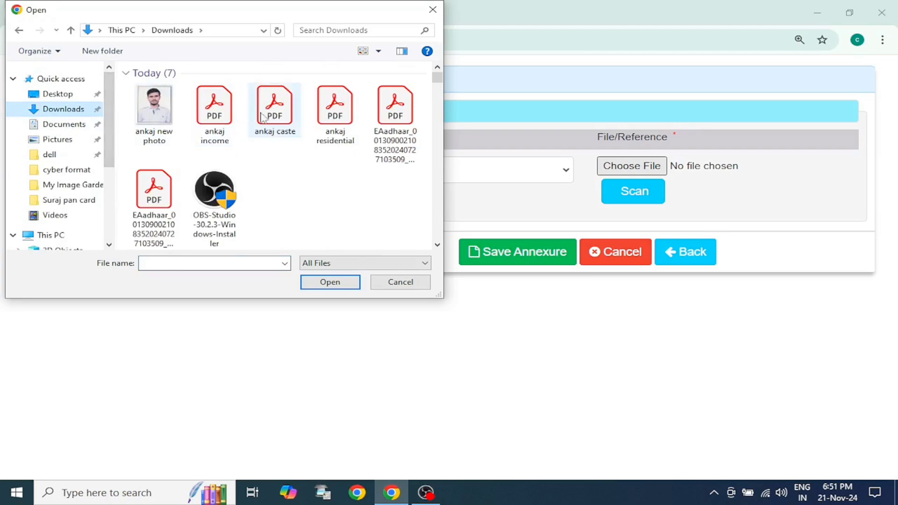
{"action": "double_click", "coordinate": [394, 119]}
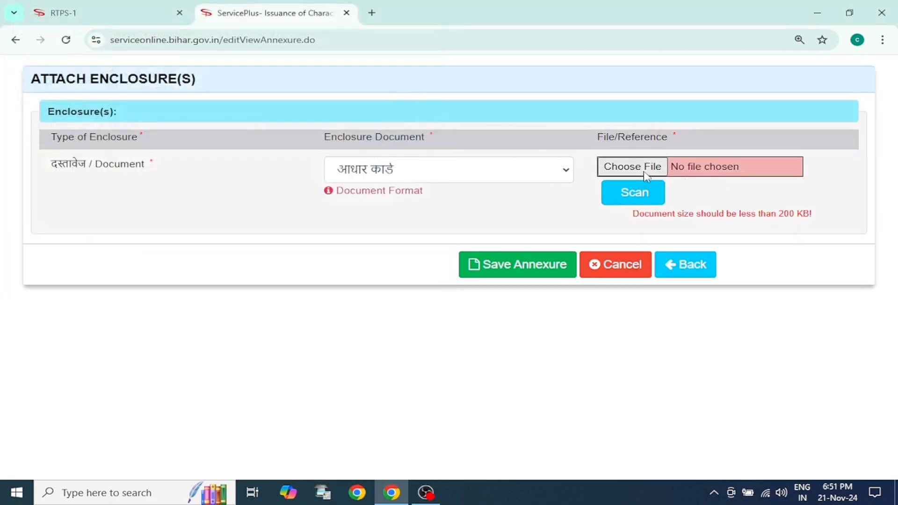
{"action": "left_click", "coordinate": [629, 167]}
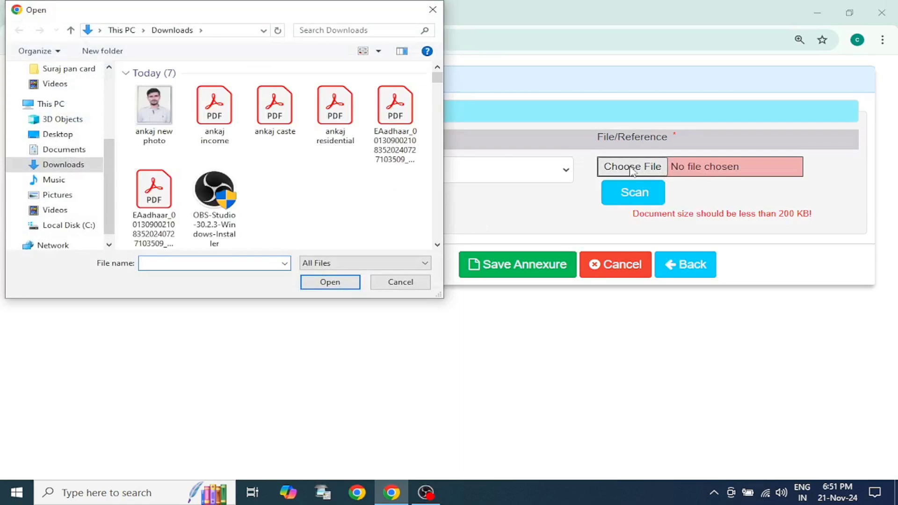
{"action": "left_click", "coordinate": [431, 10]}
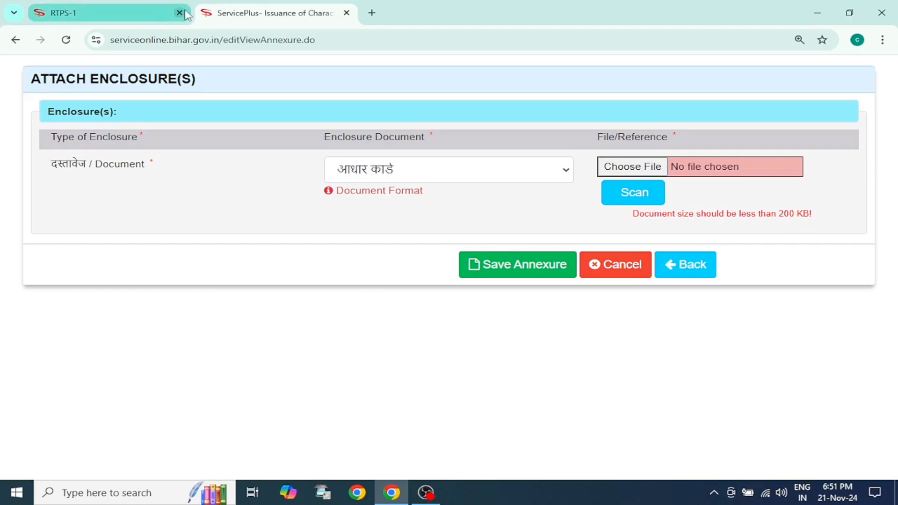
Step: Search the web for "pdf compressor" in a new browser tab and open iLovePDF's Compress PDF tool
{"action": "left_click", "coordinate": [372, 12]}
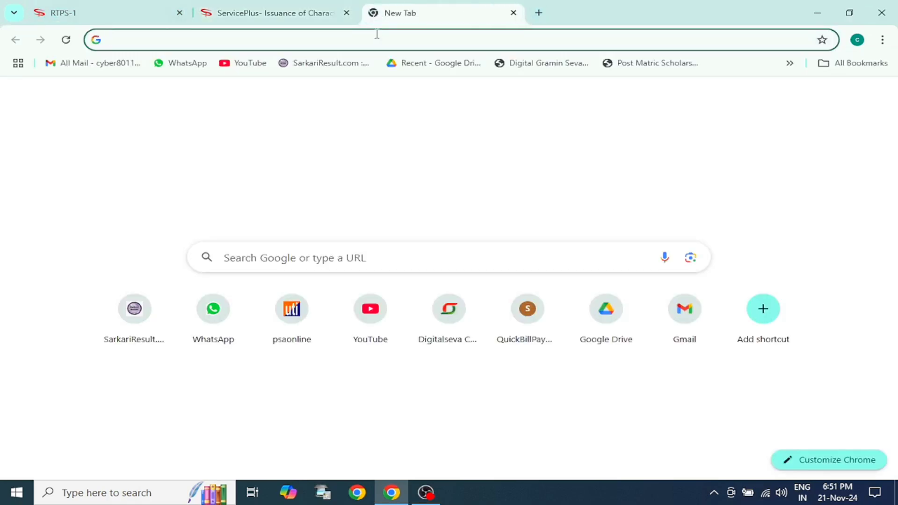
{"action": "left_click", "coordinate": [361, 261]}
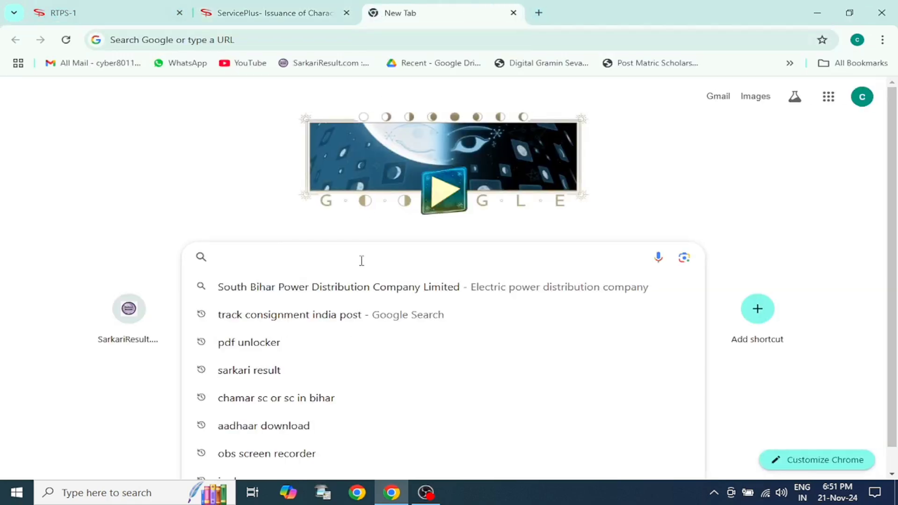
{"action": "type", "text": "p"}
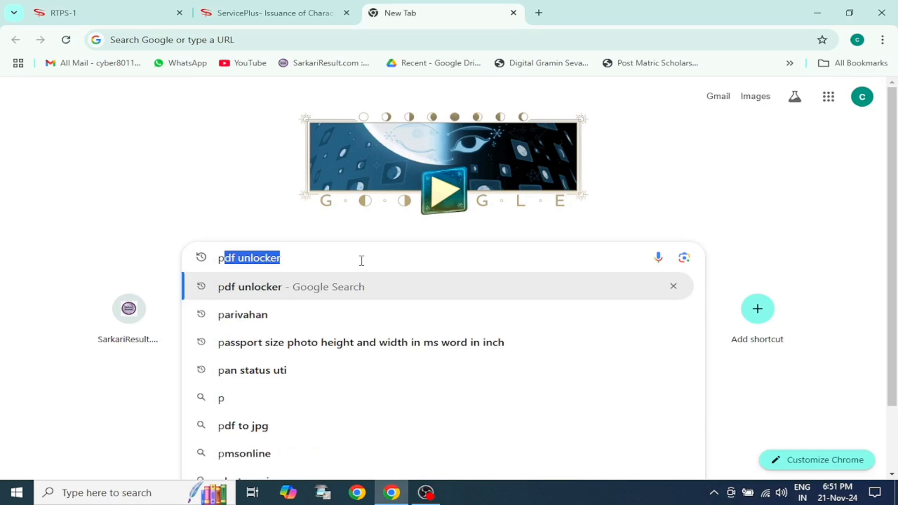
{"action": "type", "text": "df "}
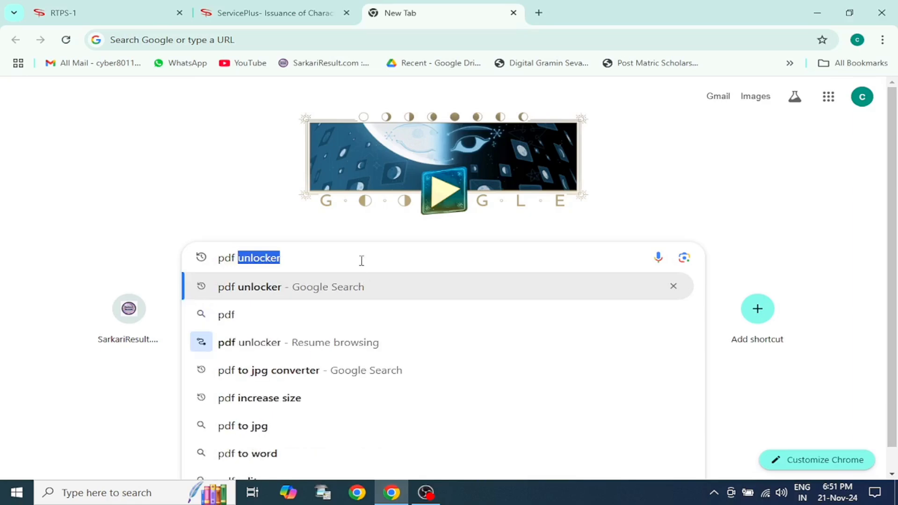
{"action": "type", "text": "comp"}
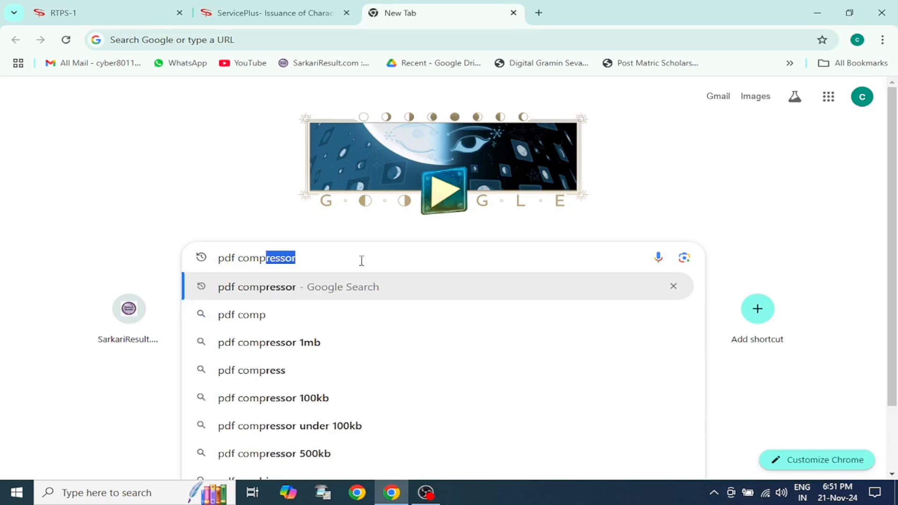
{"action": "type", "text": "ressor"}
{"action": "key", "text": "Return"}
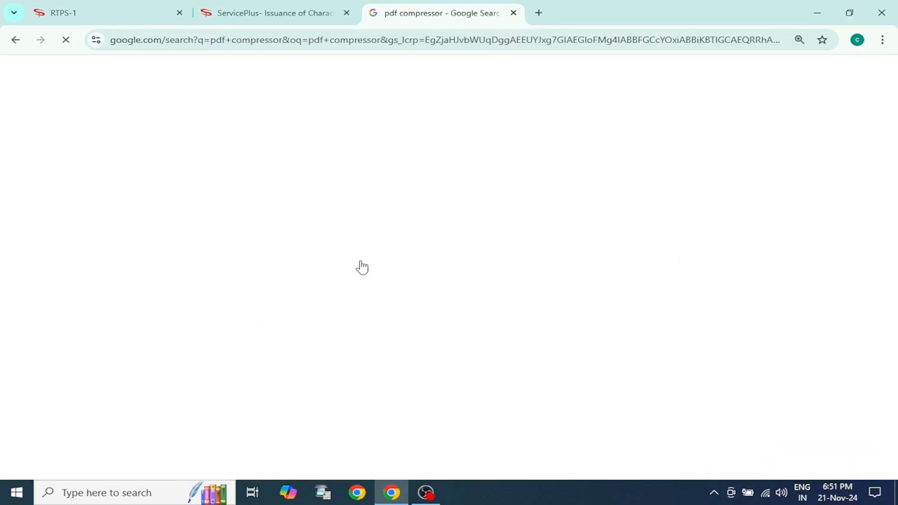
{"action": "left_click", "coordinate": [180, 288]}
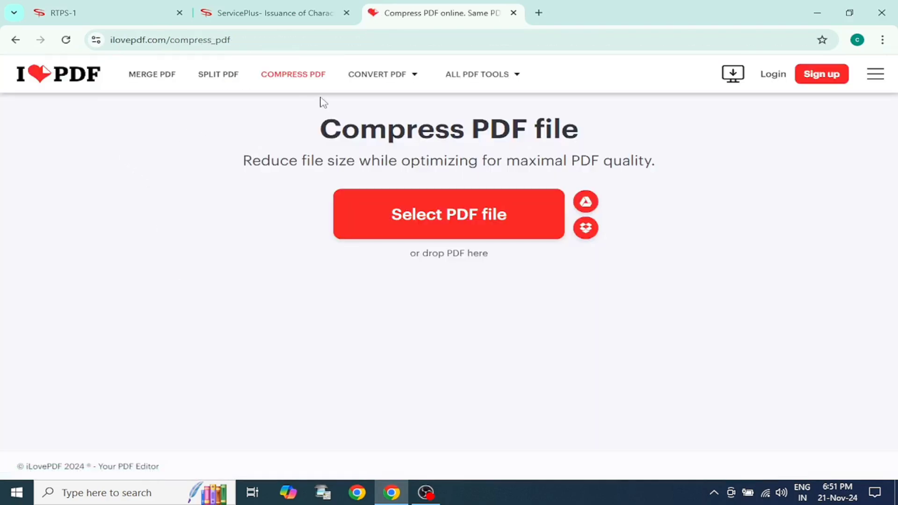
Step: Compress the Aadhaar PDF from the Downloads folder with recommended compression and download the result
{"action": "left_click", "coordinate": [437, 213]}
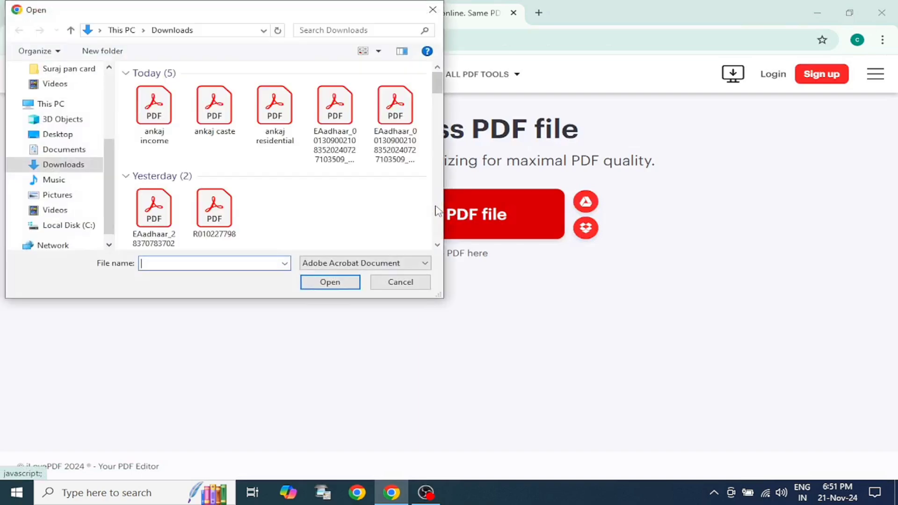
{"action": "double_click", "coordinate": [334, 109]}
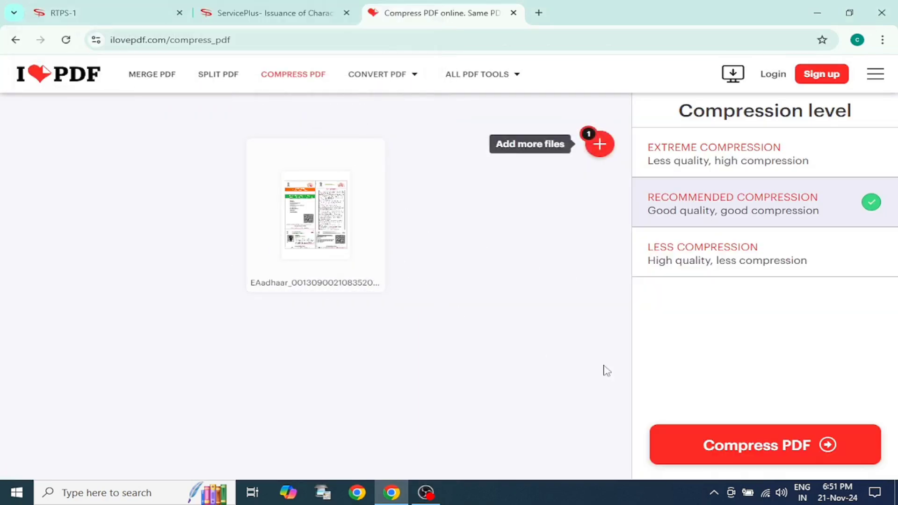
{"action": "left_click", "coordinate": [798, 448]}
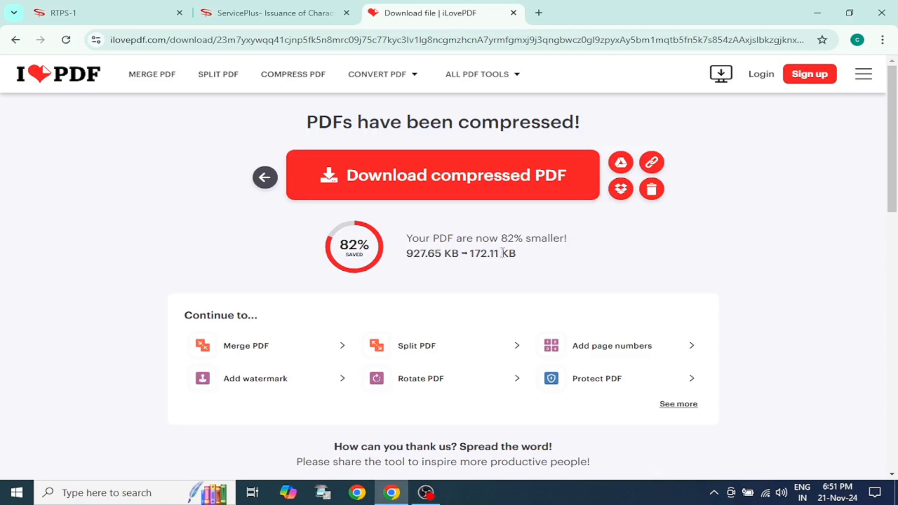
{"action": "left_click", "coordinate": [471, 175]}
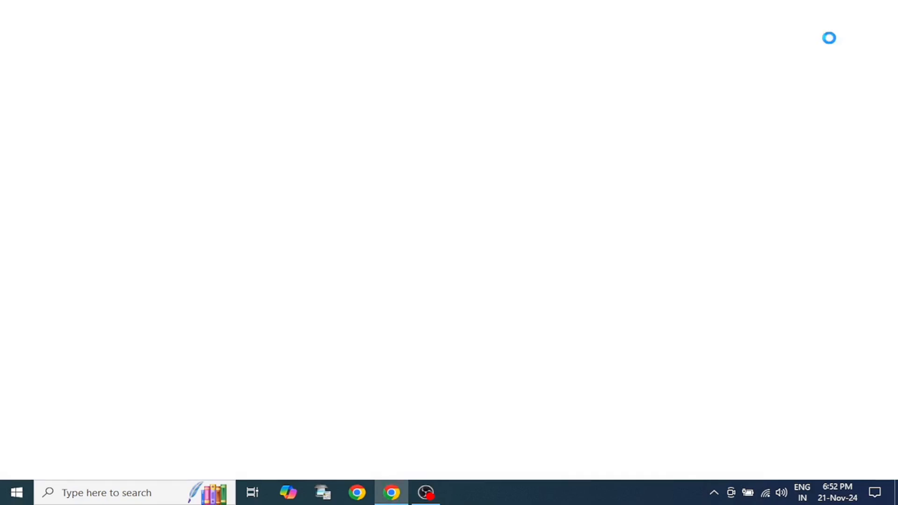
Step: Check the contents of the downloaded compressed Aadhaar PDF, and close the PDF viewer
{"action": "scroll", "coordinate": [643, 180], "scroll_direction": "down", "scroll_amount": 4}
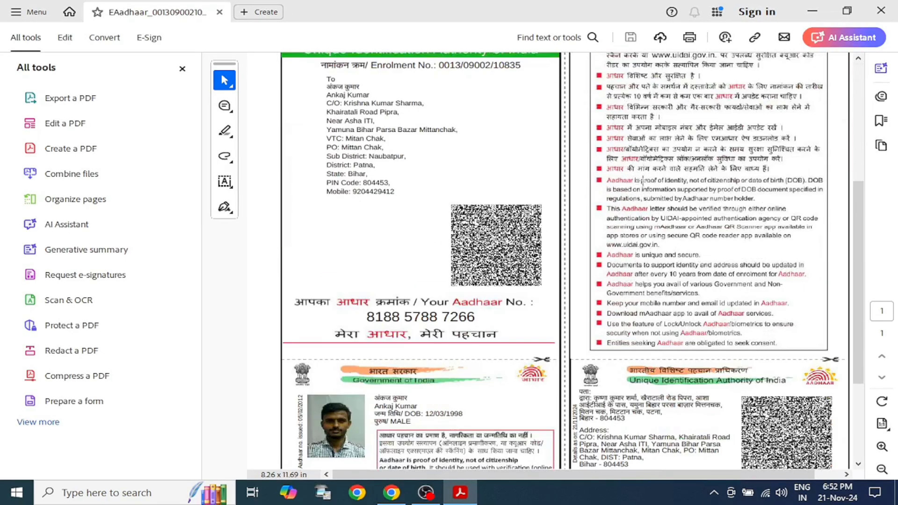
{"action": "scroll", "coordinate": [642, 180], "scroll_direction": "down", "scroll_amount": 3}
{"action": "left_click", "coordinate": [881, 12]}
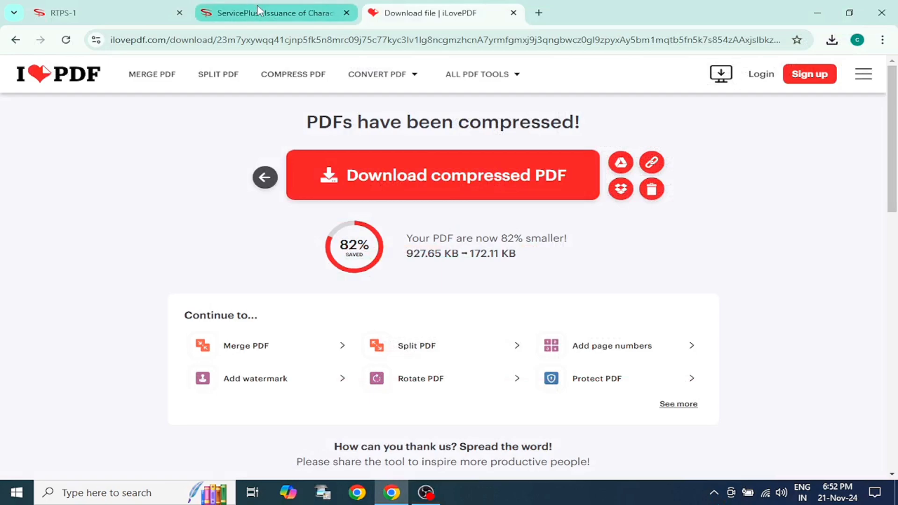
Step: Return to the ServicePlus enclosure page, attach the compressed Aadhaar PDF from the Downloads folder, and save the annexure
{"action": "left_click", "coordinate": [259, 9]}
{"action": "left_click", "coordinate": [644, 168]}
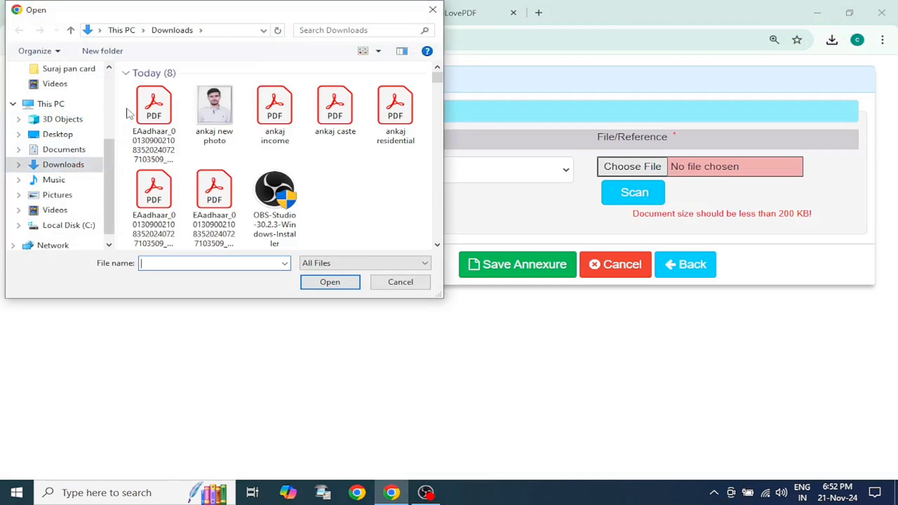
{"action": "left_click", "coordinate": [148, 106]}
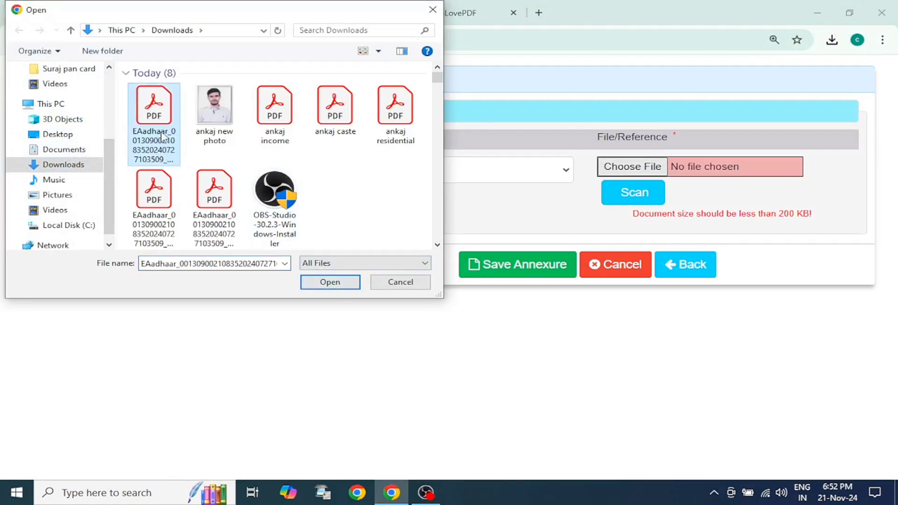
{"action": "mouse_move", "coordinate": [163, 136]}
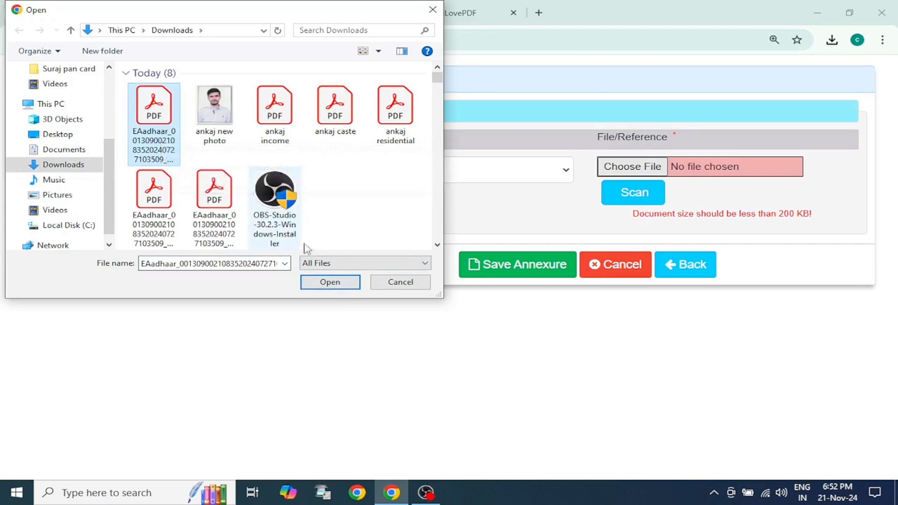
{"action": "left_click", "coordinate": [330, 282]}
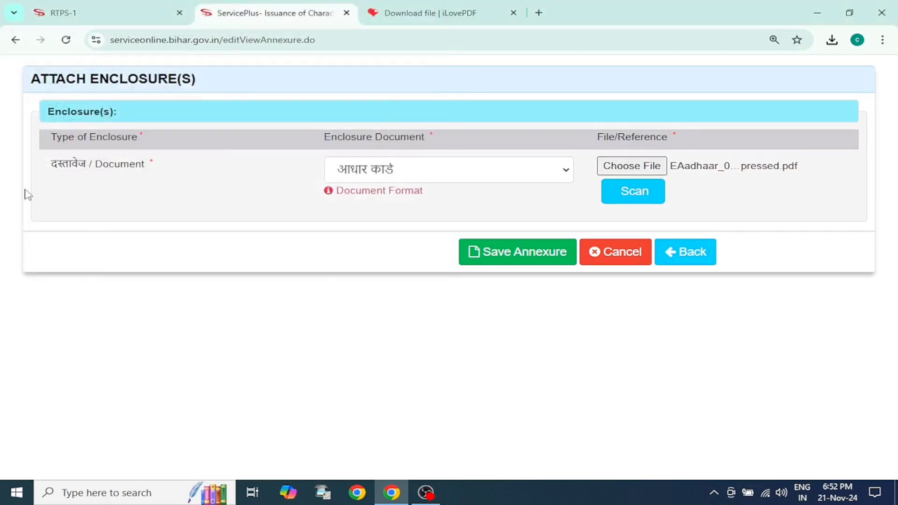
{"action": "left_click", "coordinate": [492, 255]}
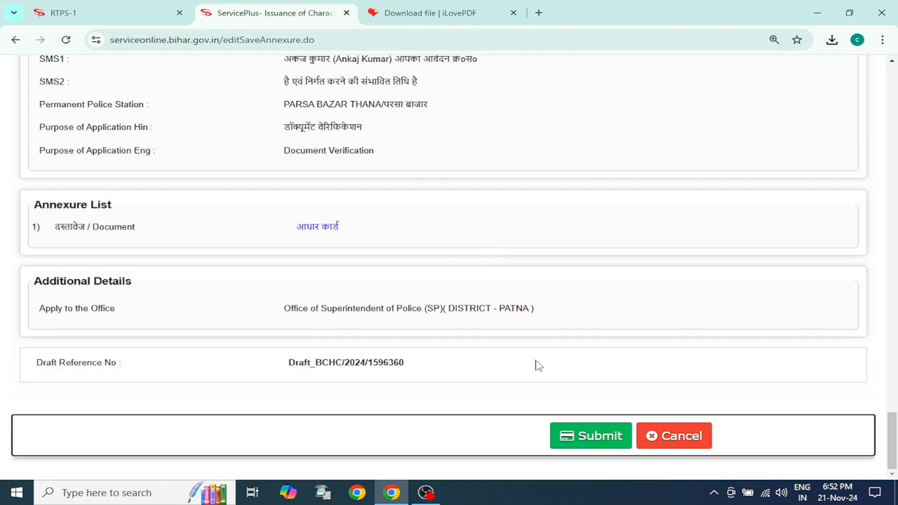
Step: Submit the character certificate application and check the service name and application number on its acknowledgement
{"action": "left_click", "coordinate": [592, 439]}
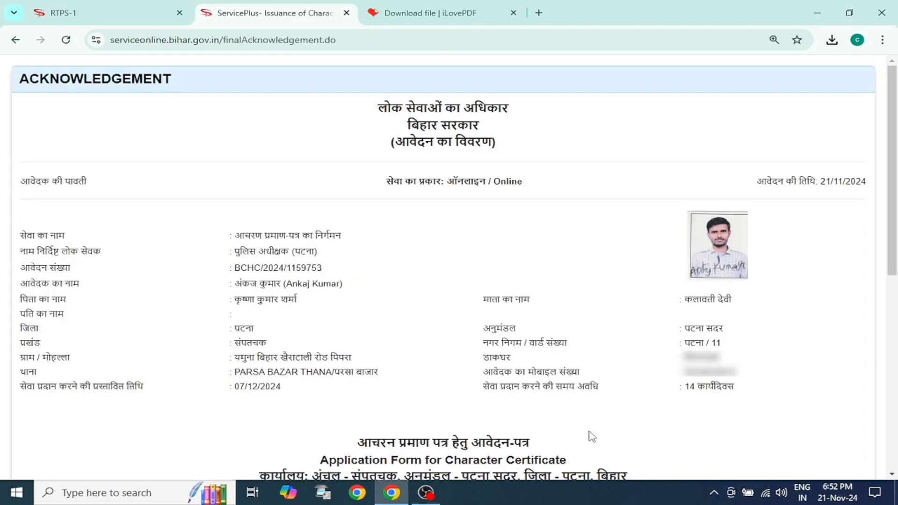
{"action": "scroll", "coordinate": [523, 299], "scroll_direction": "down", "scroll_amount": 2}
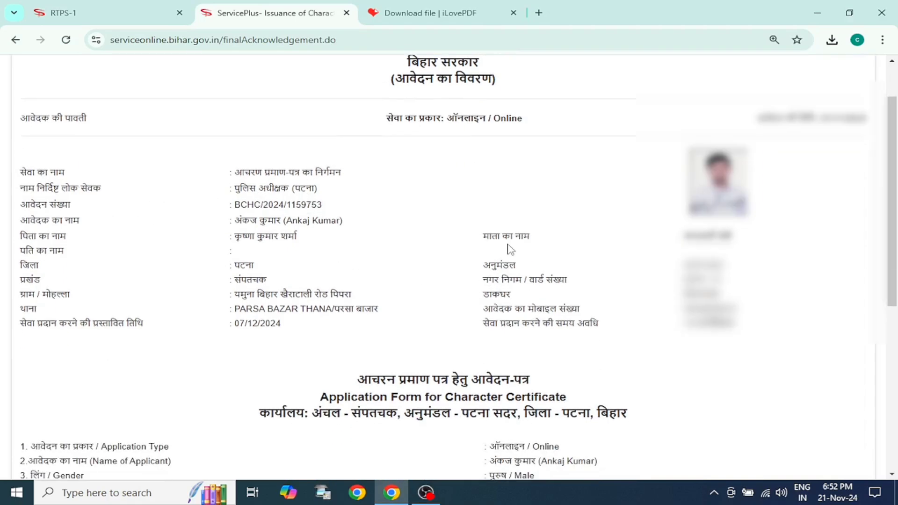
{"action": "scroll", "coordinate": [510, 250], "scroll_direction": "down", "scroll_amount": 3}
{"action": "scroll", "coordinate": [467, 240], "scroll_direction": "up", "scroll_amount": 3}
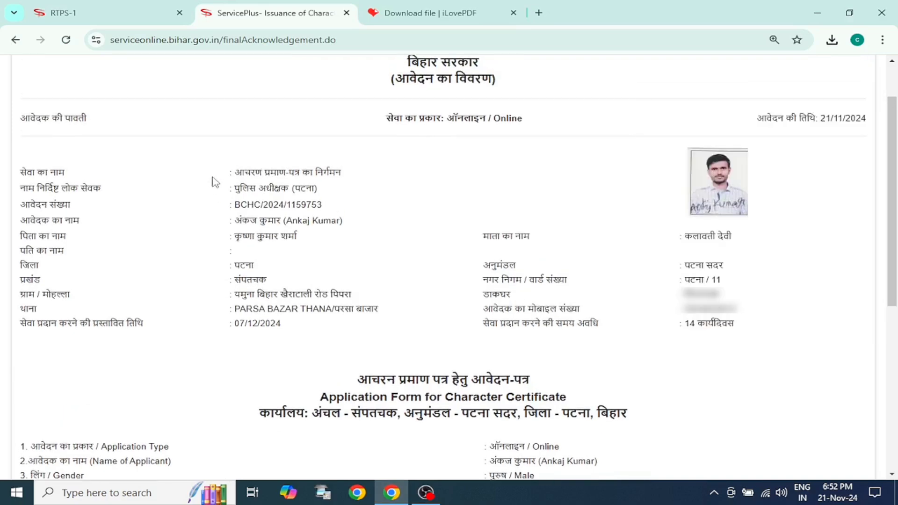
{"action": "mouse_move", "coordinate": [237, 172]}
{"action": "left_mouse_down"}
{"action": "mouse_move", "coordinate": [360, 180]}
{"action": "mouse_move", "coordinate": [225, 174]}
{"action": "left_mouse_up"}
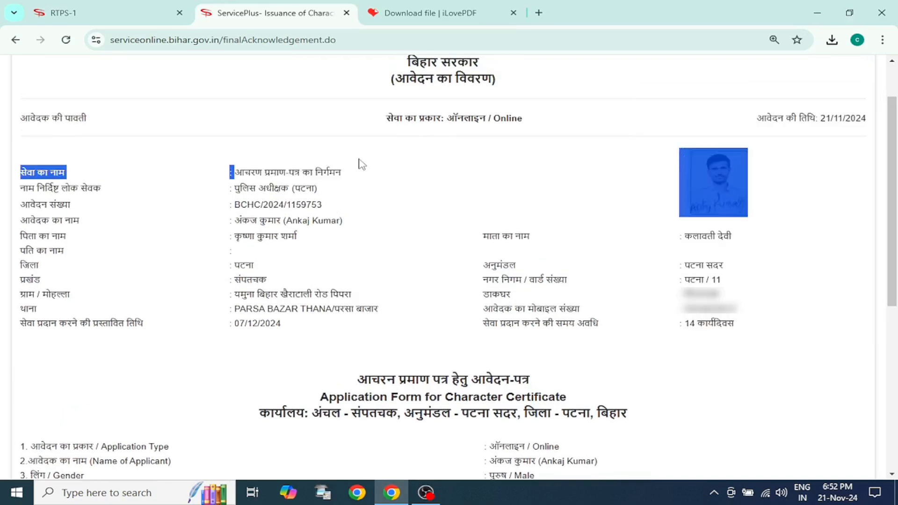
{"action": "left_click", "coordinate": [189, 184]}
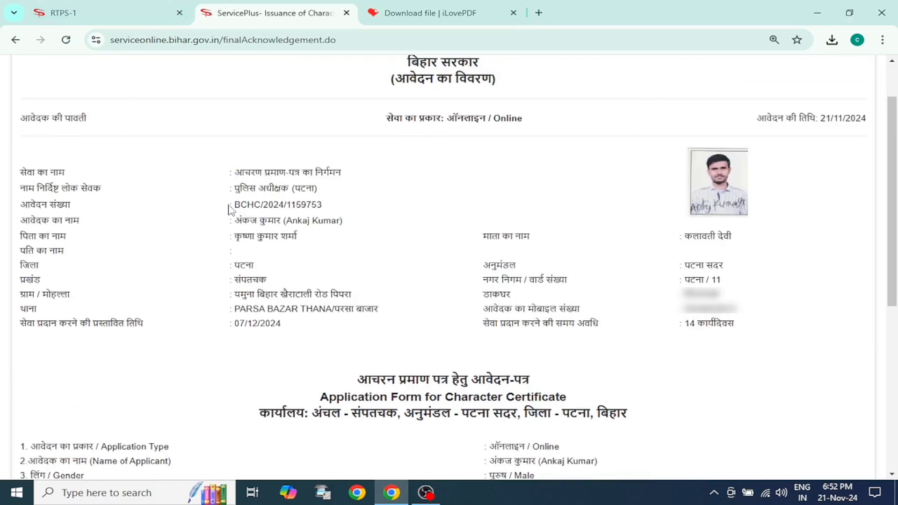
{"action": "left_click_drag", "start_coordinate": [229, 205], "coordinate": [341, 206]}
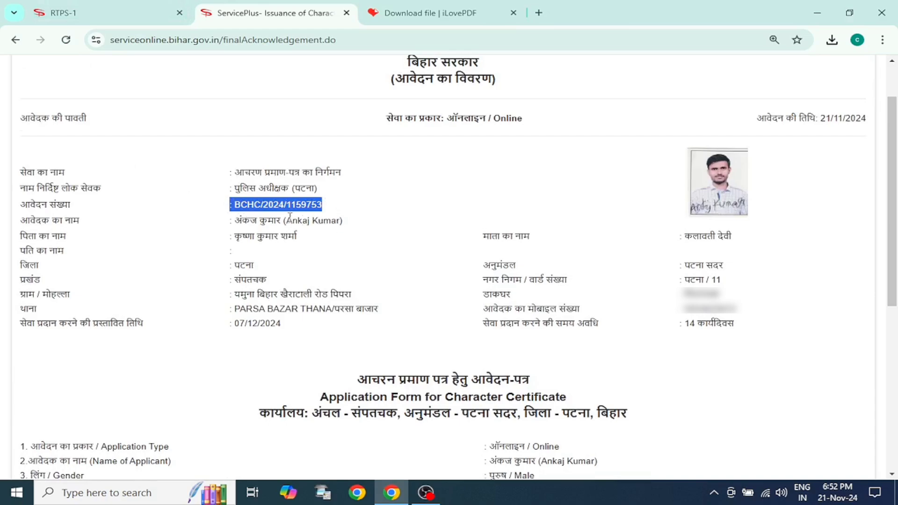
{"action": "left_click", "coordinate": [314, 273]}
Step: Export the application acknowledgement to PDF
{"action": "scroll", "coordinate": [323, 271], "scroll_direction": "down", "scroll_amount": 7}
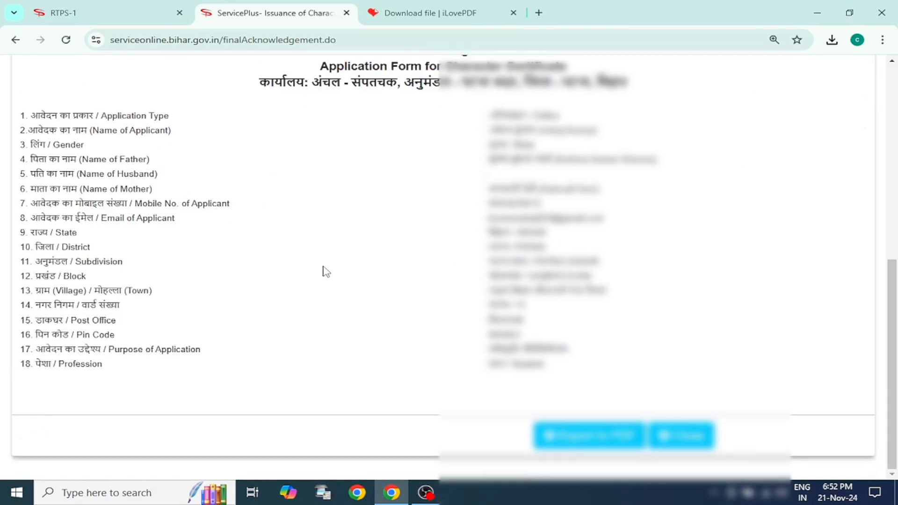
{"action": "left_click", "coordinate": [591, 436]}
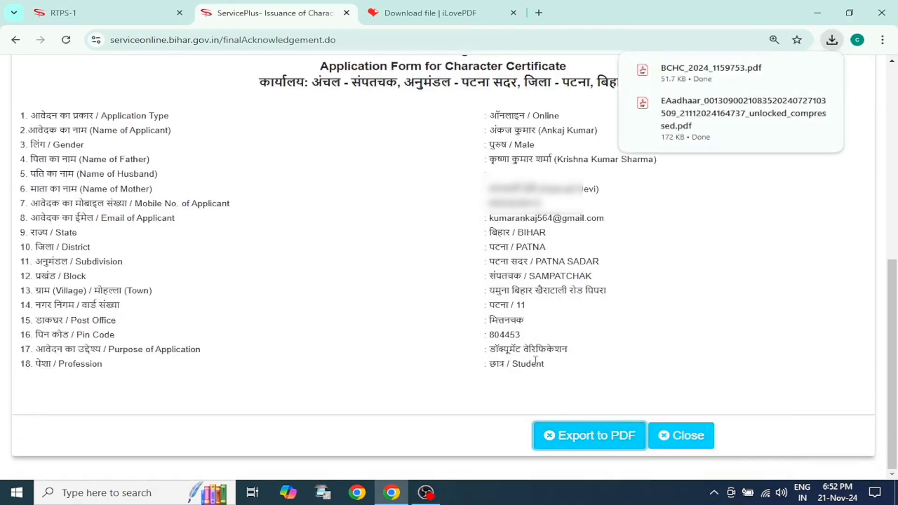